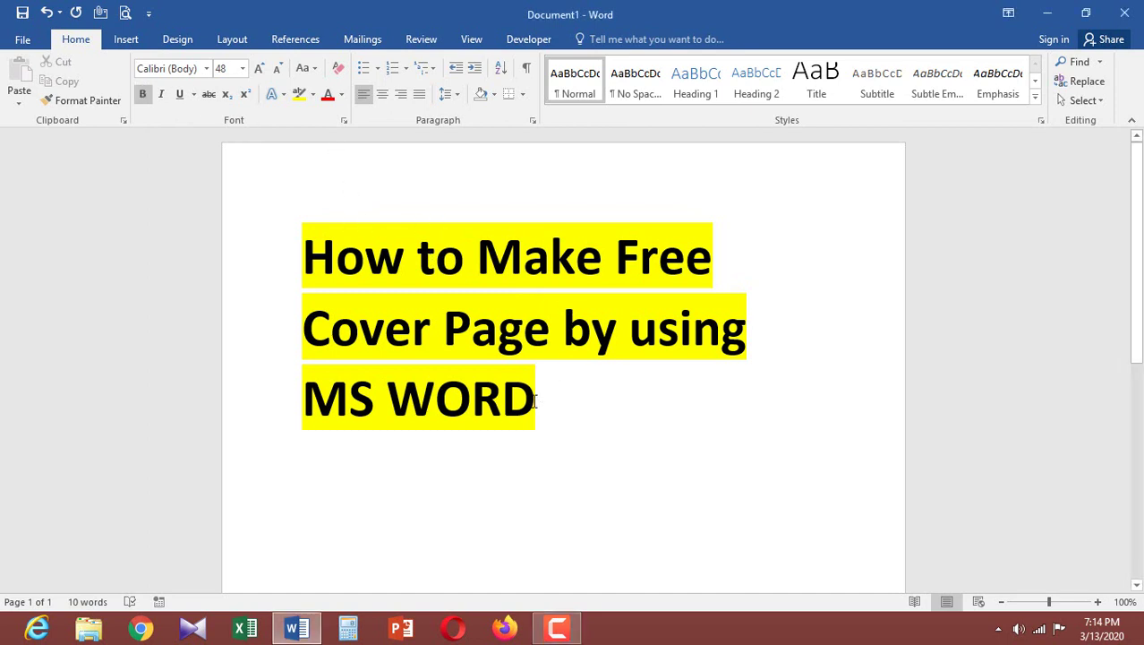
Step: Delete the three-line 'How to Make Free Cover Page by using MS WORD' heading, leaving a blank page
{"action": "mouse_move", "coordinate": [536, 399]}
{"action": "left_mouse_down"}
{"action": "mouse_move", "coordinate": [440, 357]}
{"action": "mouse_move", "coordinate": [302, 252]}
{"action": "left_mouse_up"}
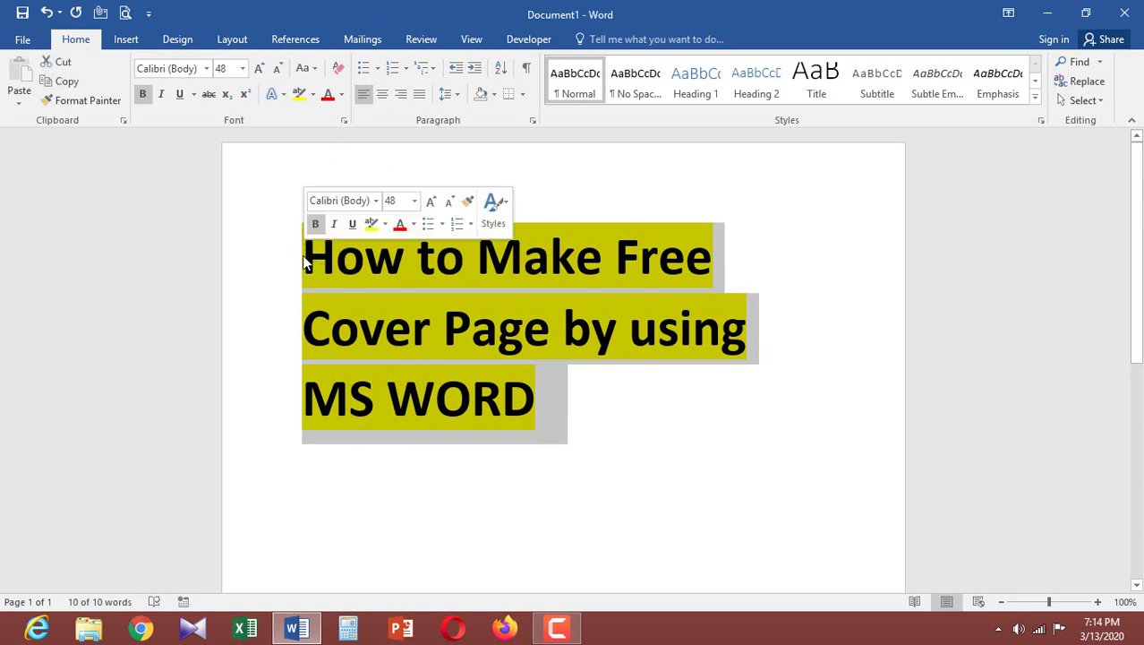
{"action": "key", "text": "Delete"}
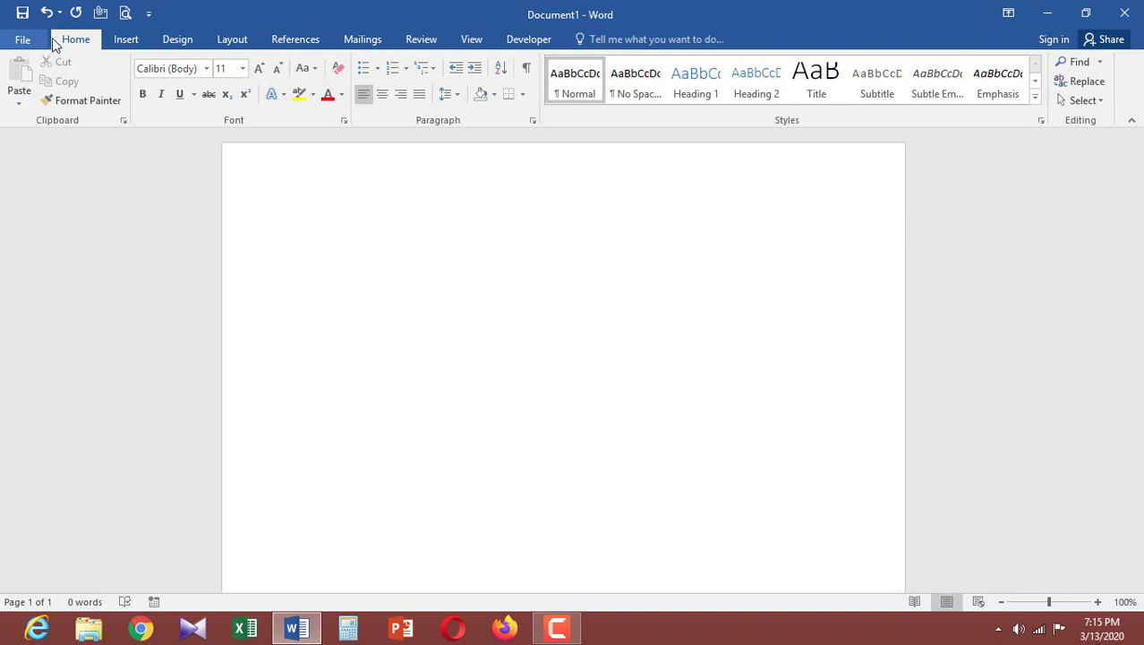
Step: Open the Insert tab's Cover Page gallery and scroll down to the Whisp design
{"action": "left_click", "coordinate": [124, 46]}
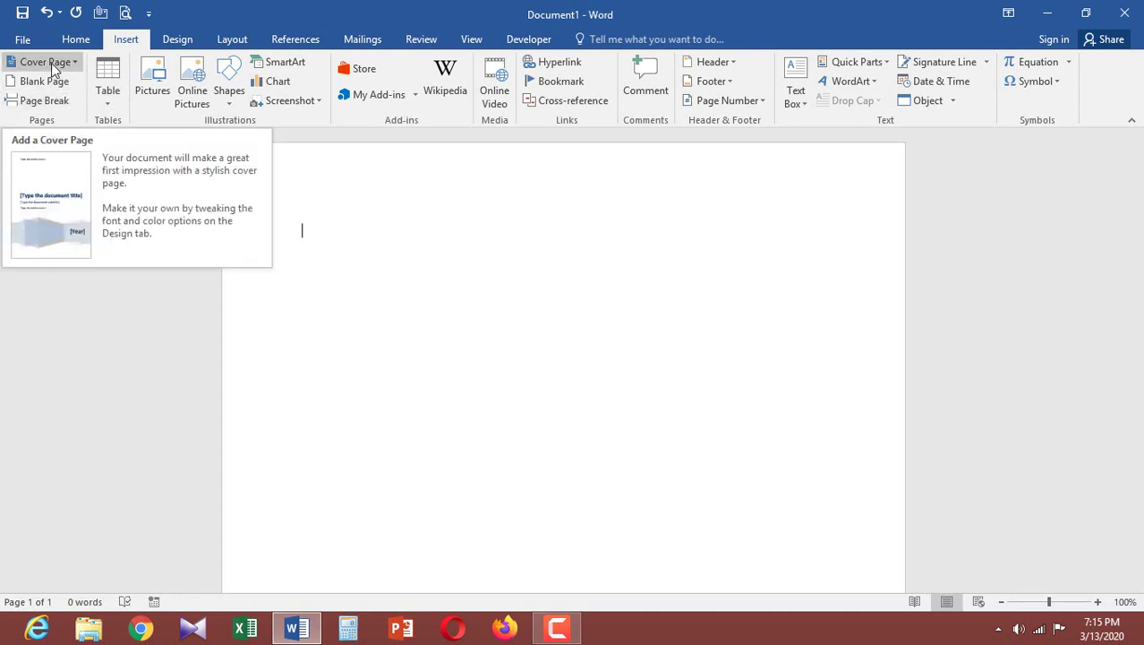
{"action": "left_click", "coordinate": [51, 63]}
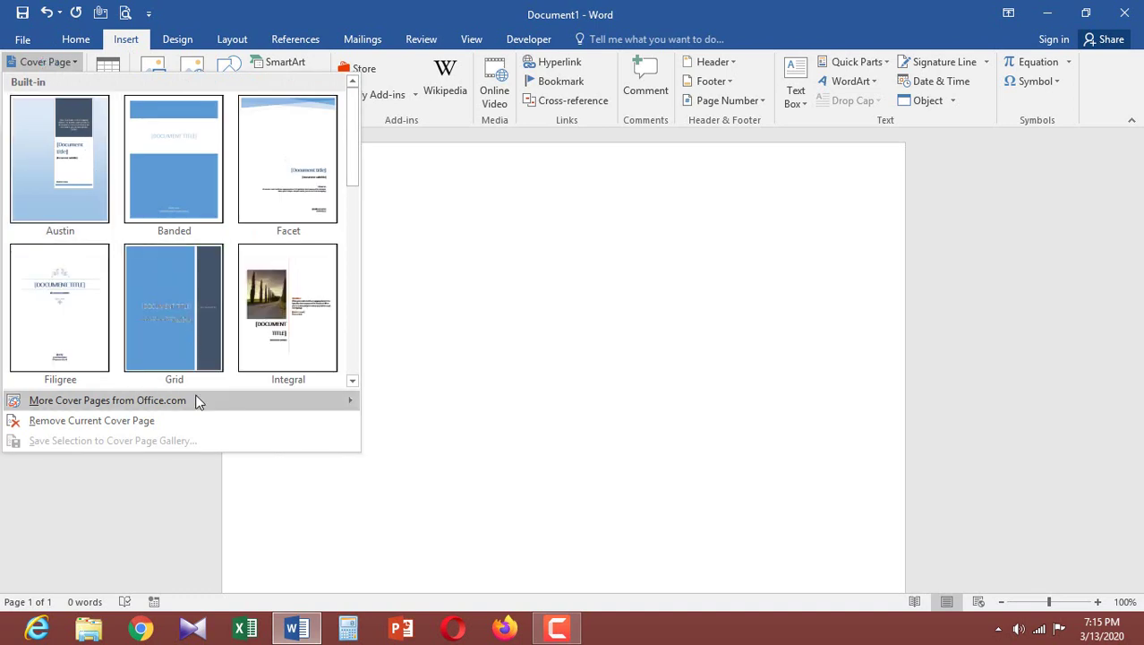
{"action": "mouse_move", "coordinate": [197, 401]}
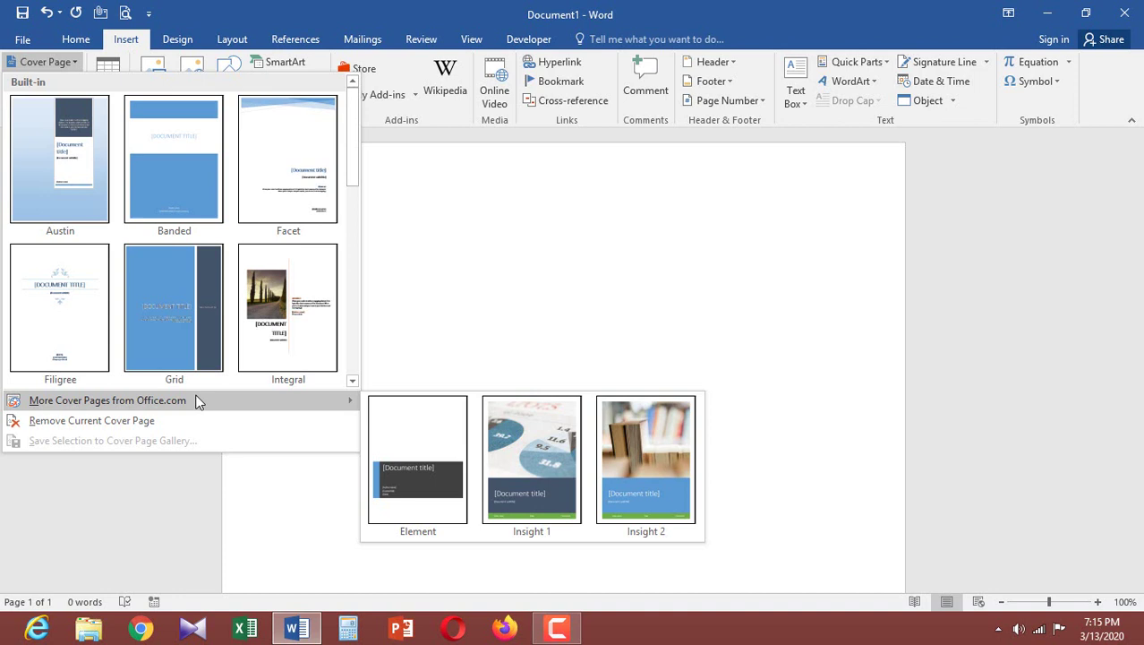
{"action": "mouse_move", "coordinate": [353, 172]}
{"action": "left_mouse_down"}
{"action": "mouse_move", "coordinate": [350, 364]}
{"action": "mouse_move", "coordinate": [347, 128]}
{"action": "mouse_move", "coordinate": [356, 356]}
{"action": "left_mouse_up"}
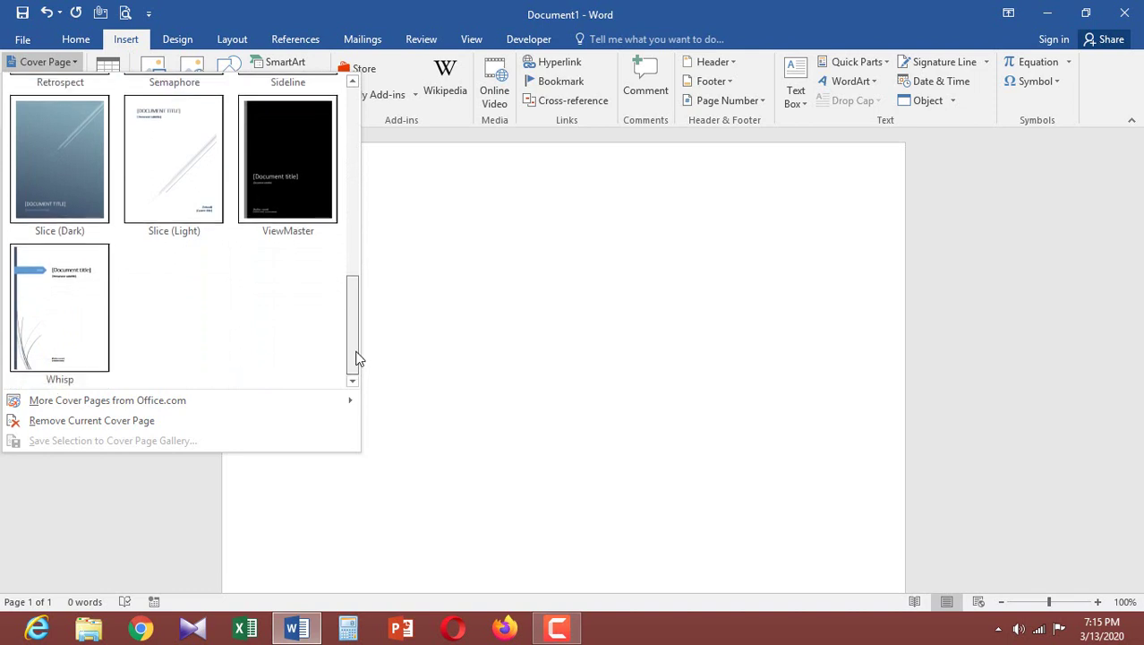
Step: Insert the Whisp cover page at the front of the document
{"action": "left_click", "coordinate": [75, 296]}
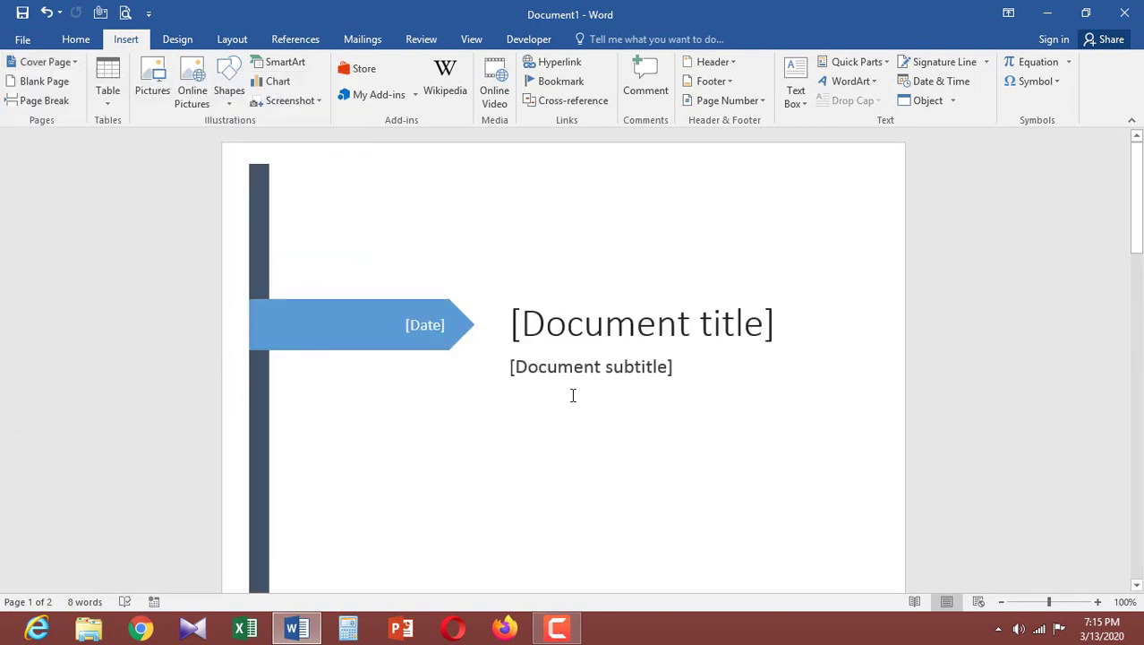
{"action": "scroll", "coordinate": [573, 394], "scroll_direction": "down", "scroll_amount": 3}
{"action": "scroll", "coordinate": [573, 395], "scroll_direction": "down", "scroll_amount": 6}
{"action": "scroll", "coordinate": [573, 395], "scroll_direction": "down", "scroll_amount": 5}
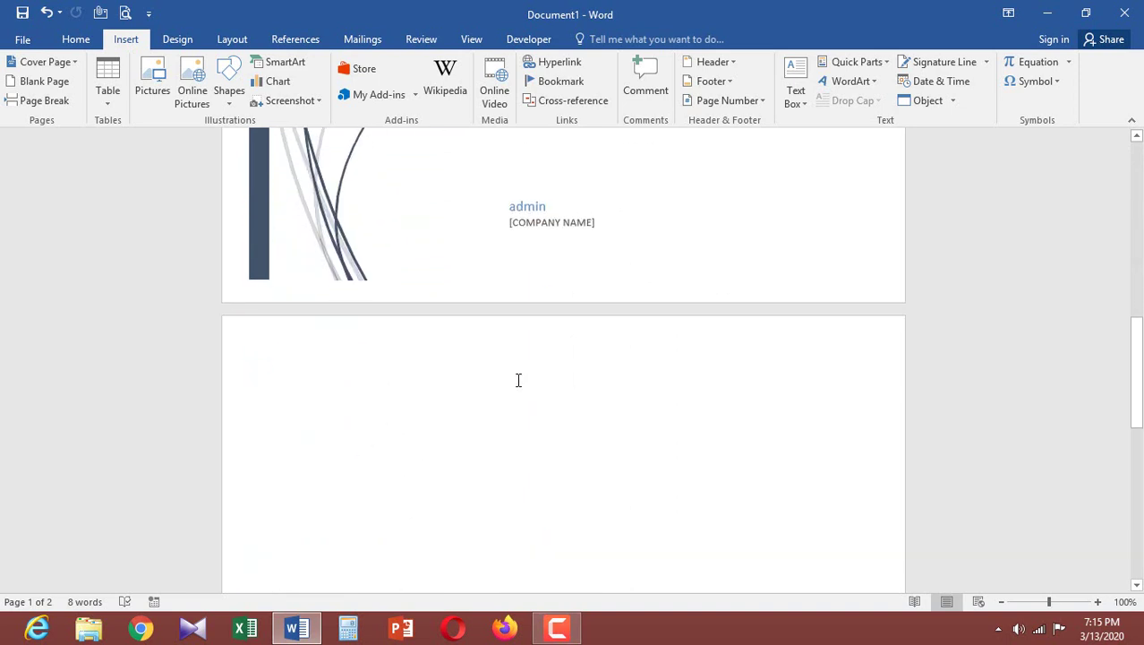
Step: Delete the curved-line cover graphic, then undo to restore it
{"action": "left_click", "coordinate": [352, 262]}
{"action": "scroll", "coordinate": [493, 273], "scroll_direction": "up", "scroll_amount": 3}
{"action": "scroll", "coordinate": [523, 275], "scroll_direction": "up", "scroll_amount": 2}
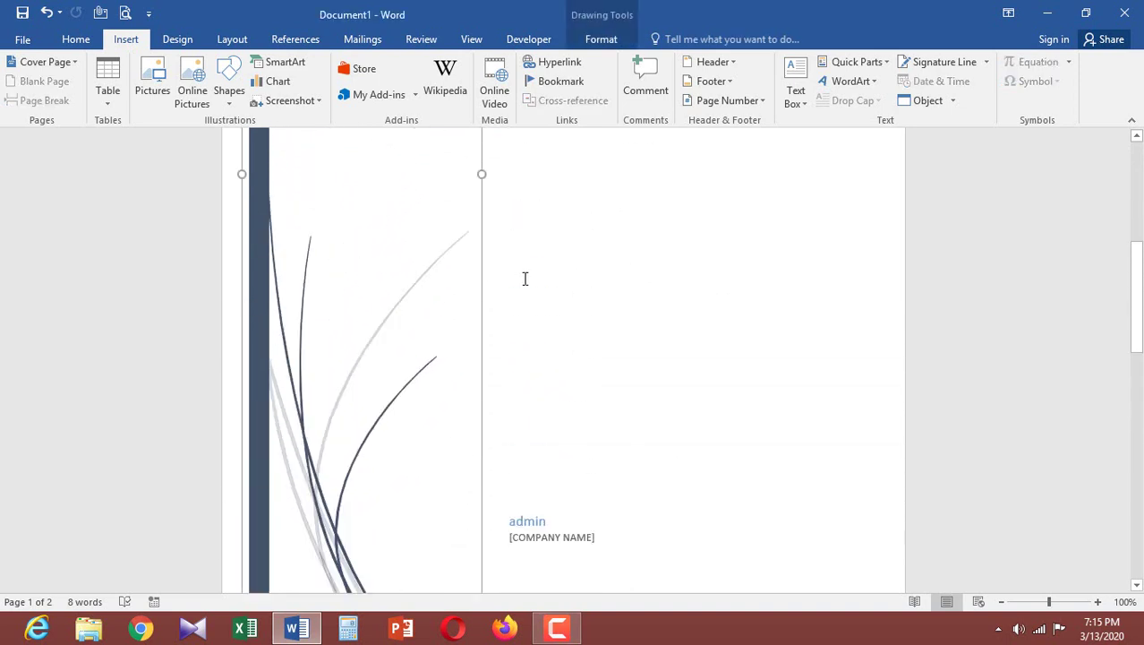
{"action": "scroll", "coordinate": [526, 278], "scroll_direction": "up", "scroll_amount": 5}
{"action": "scroll", "coordinate": [525, 278], "scroll_direction": "up", "scroll_amount": 3}
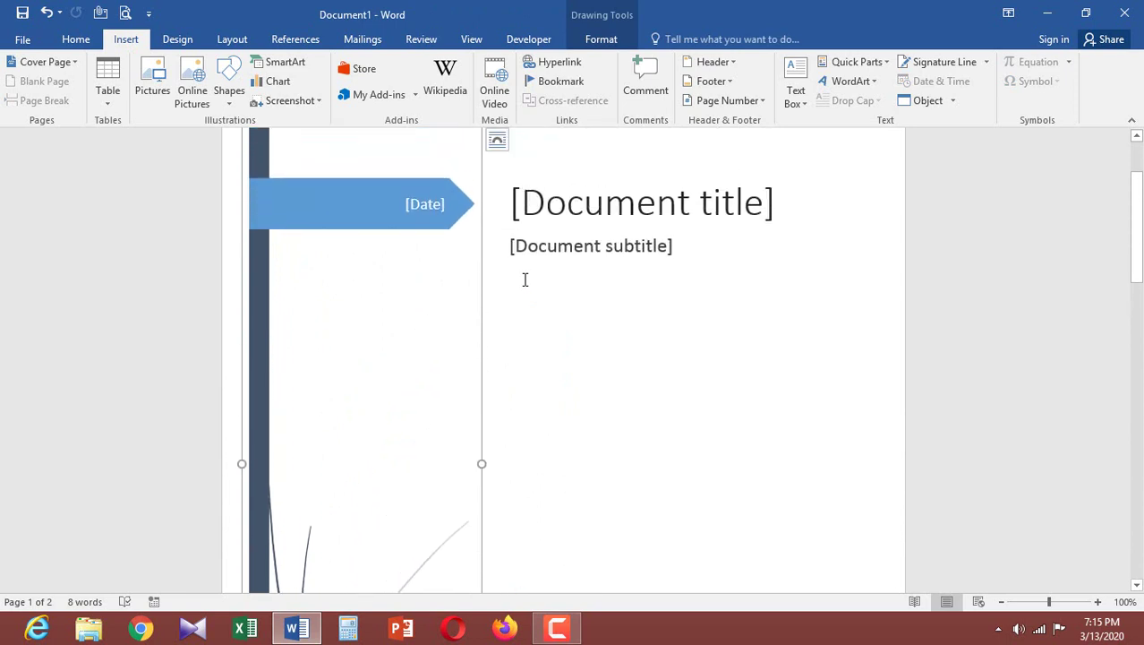
{"action": "key", "text": "Delete"}
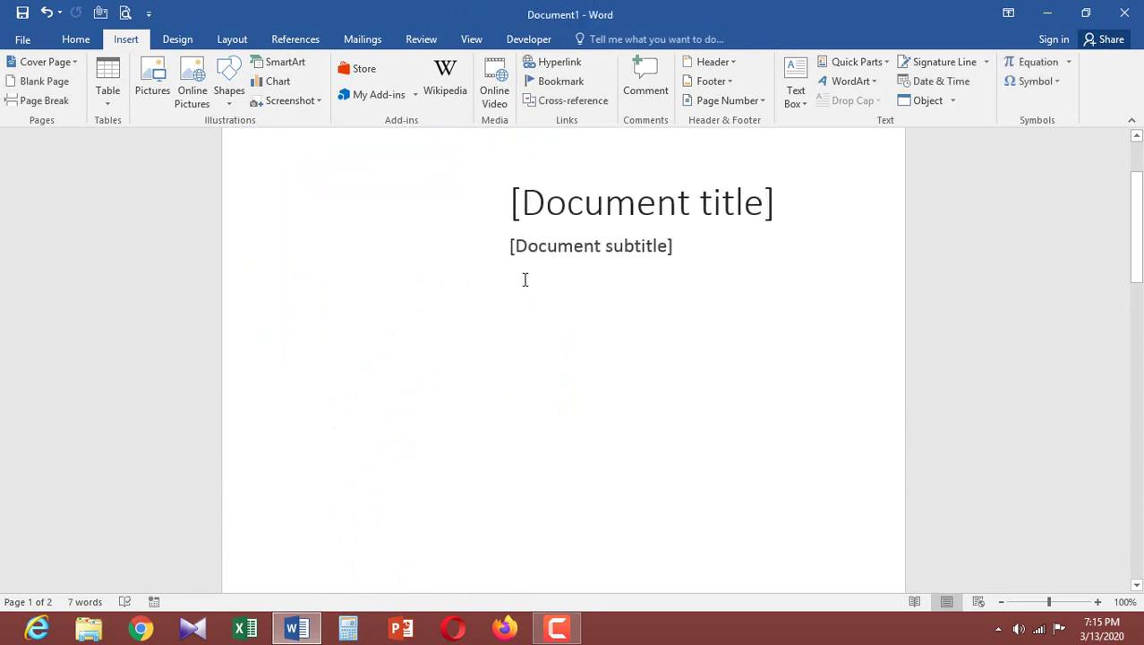
{"action": "key", "text": "ctrl+z"}
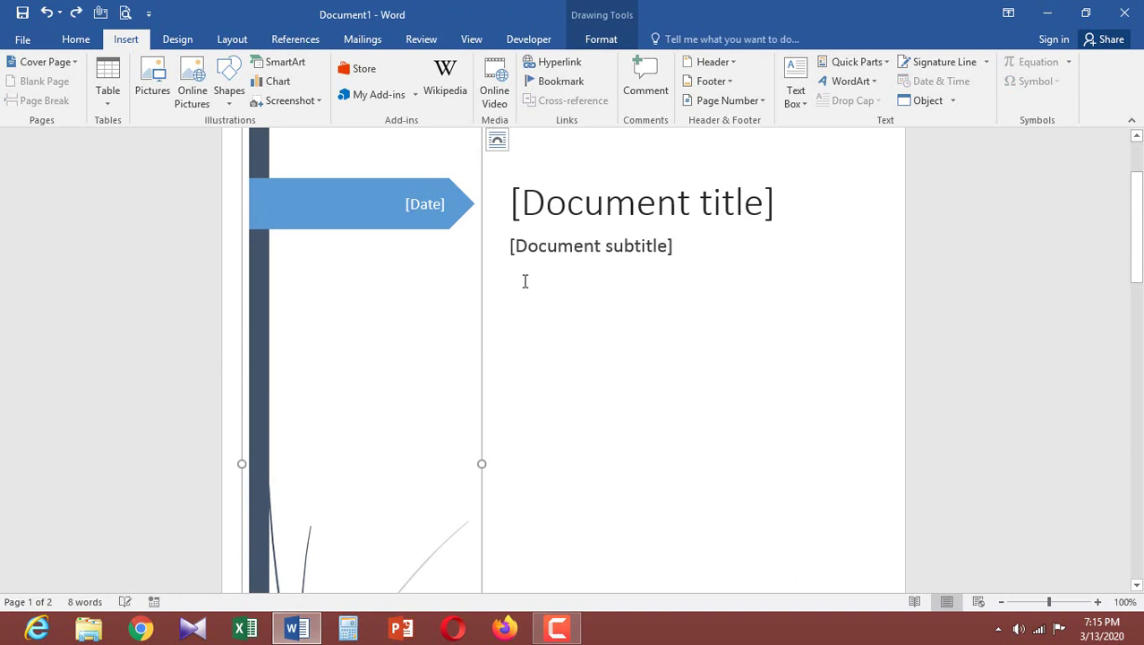
{"action": "left_click", "coordinate": [695, 312]}
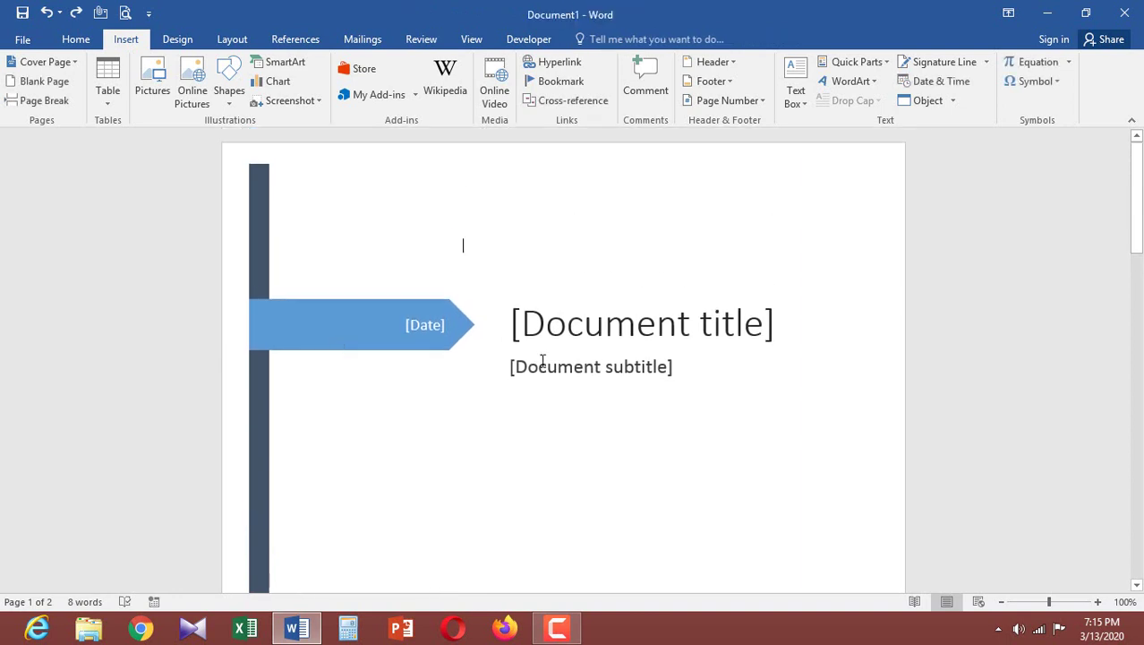
Step: Set the cover's date banner to 3/13/2020 using the calendar picker
{"action": "left_click", "coordinate": [424, 327]}
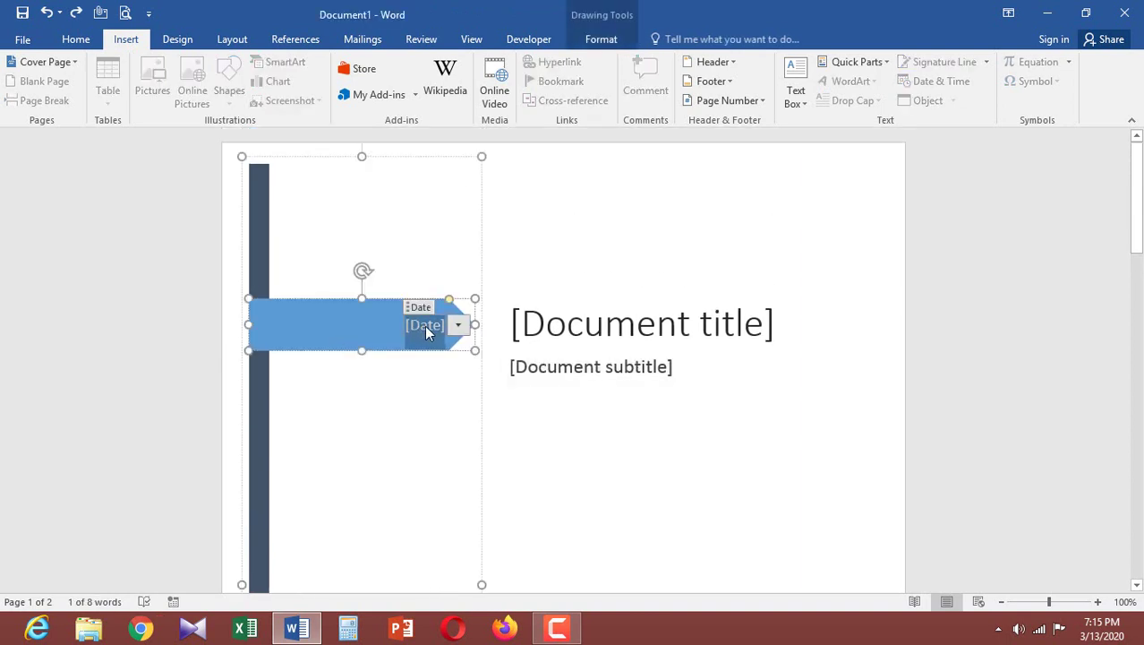
{"action": "left_click", "coordinate": [457, 324]}
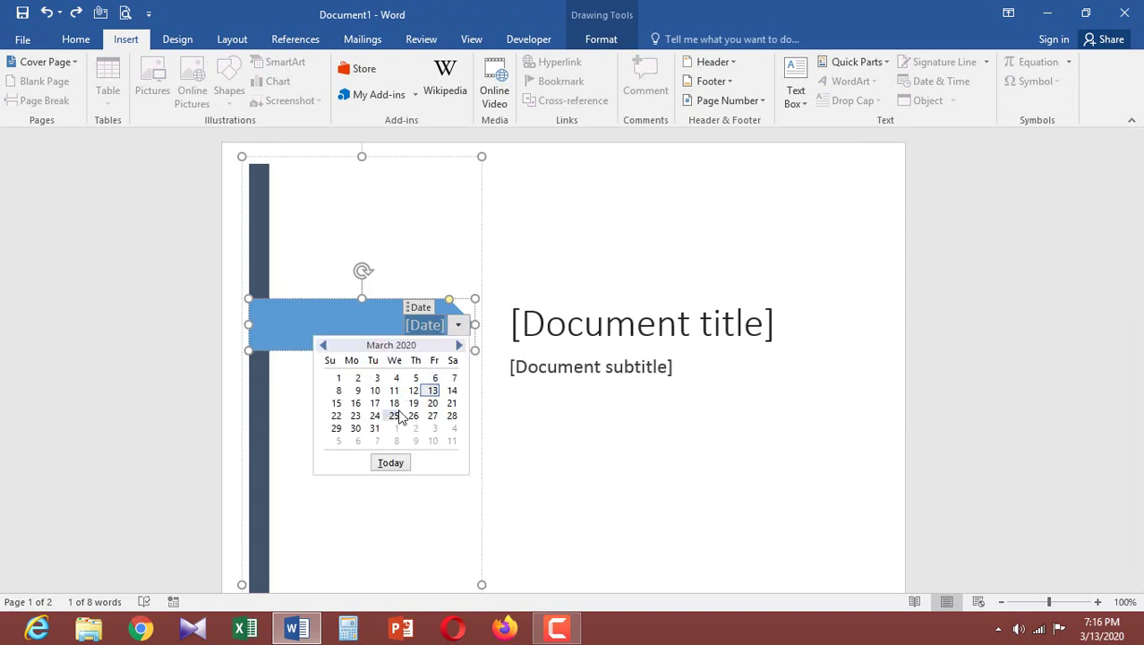
{"action": "left_click", "coordinate": [431, 390]}
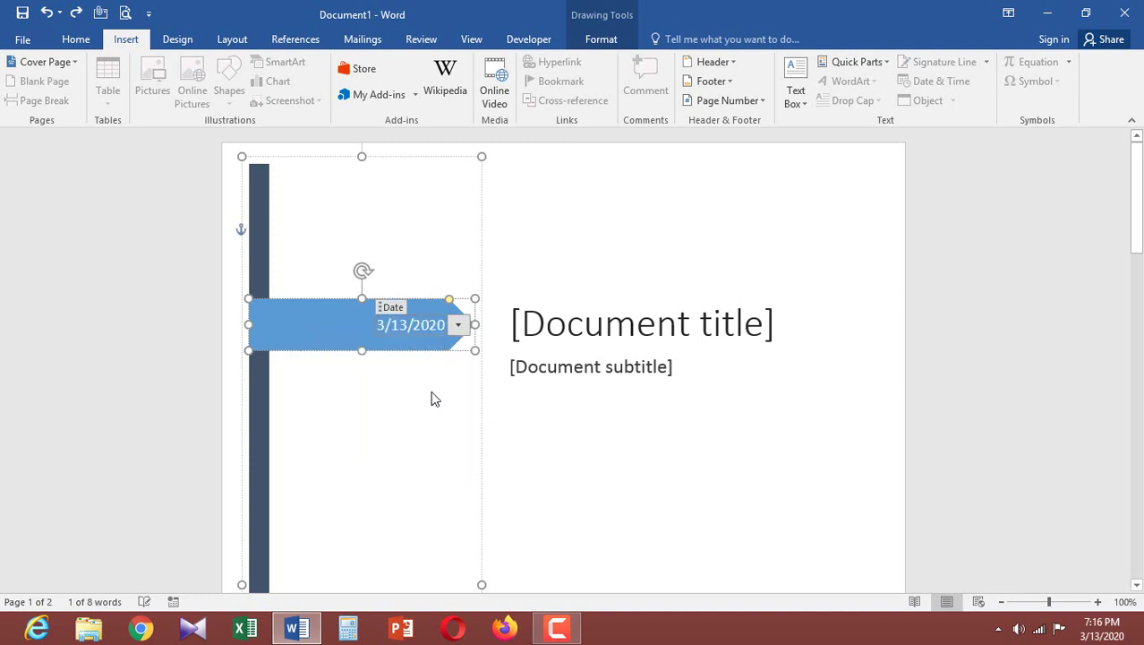
{"action": "left_click", "coordinate": [423, 371]}
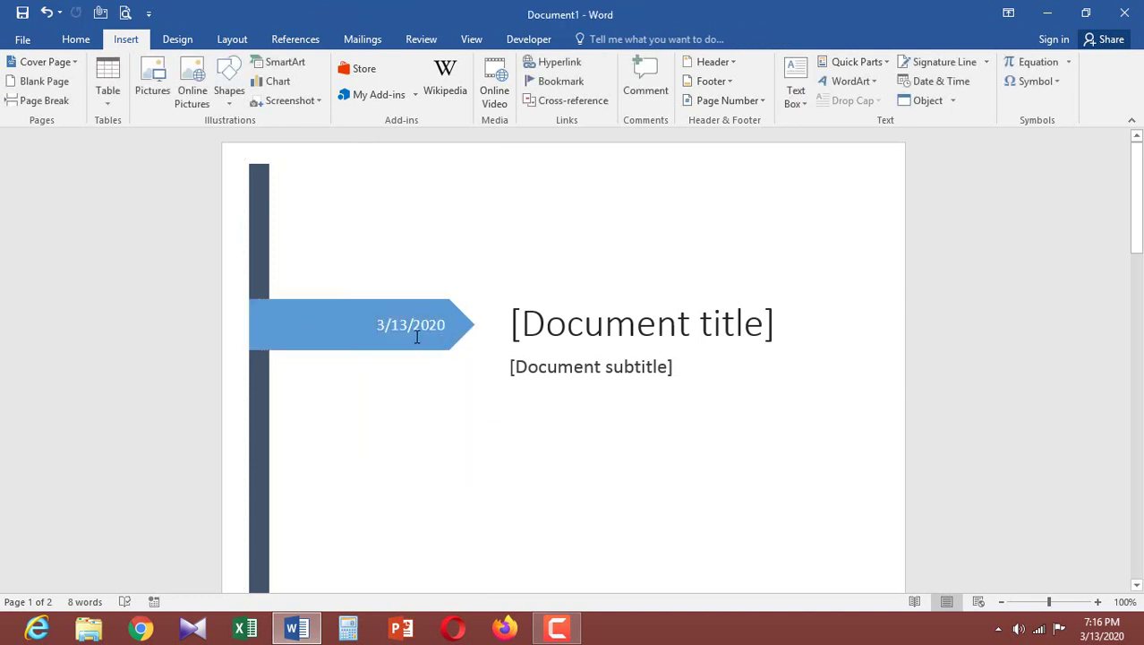
Step: Replace the [Document title] placeholder with 'Math Presentation'
{"action": "left_click", "coordinate": [530, 329]}
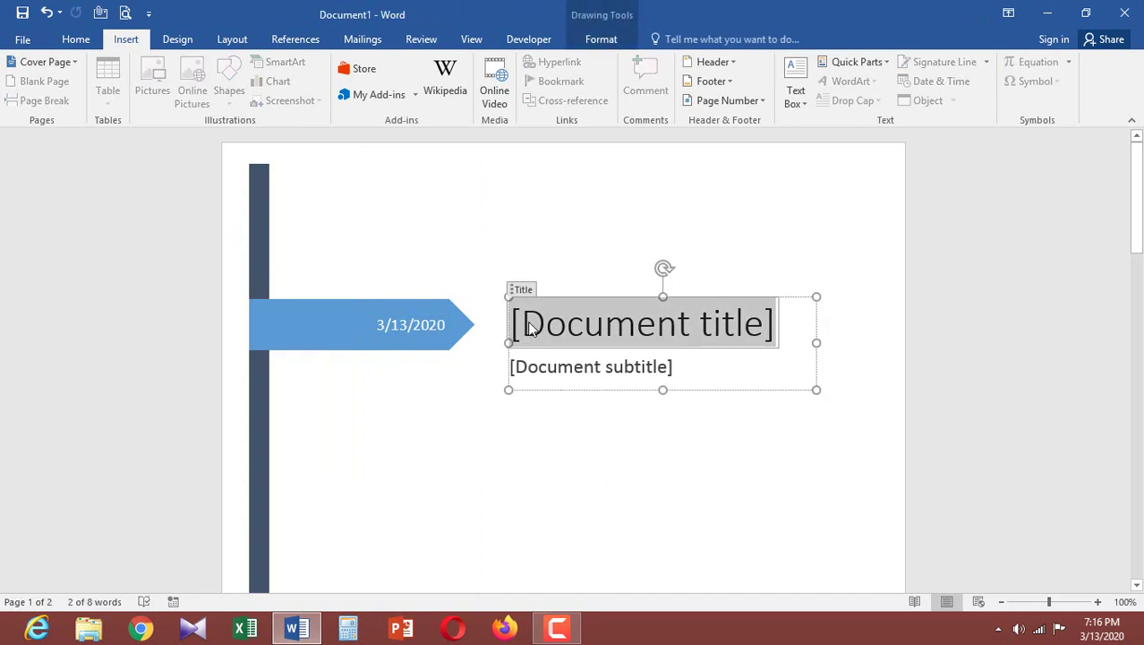
{"action": "right_click", "coordinate": [585, 327]}
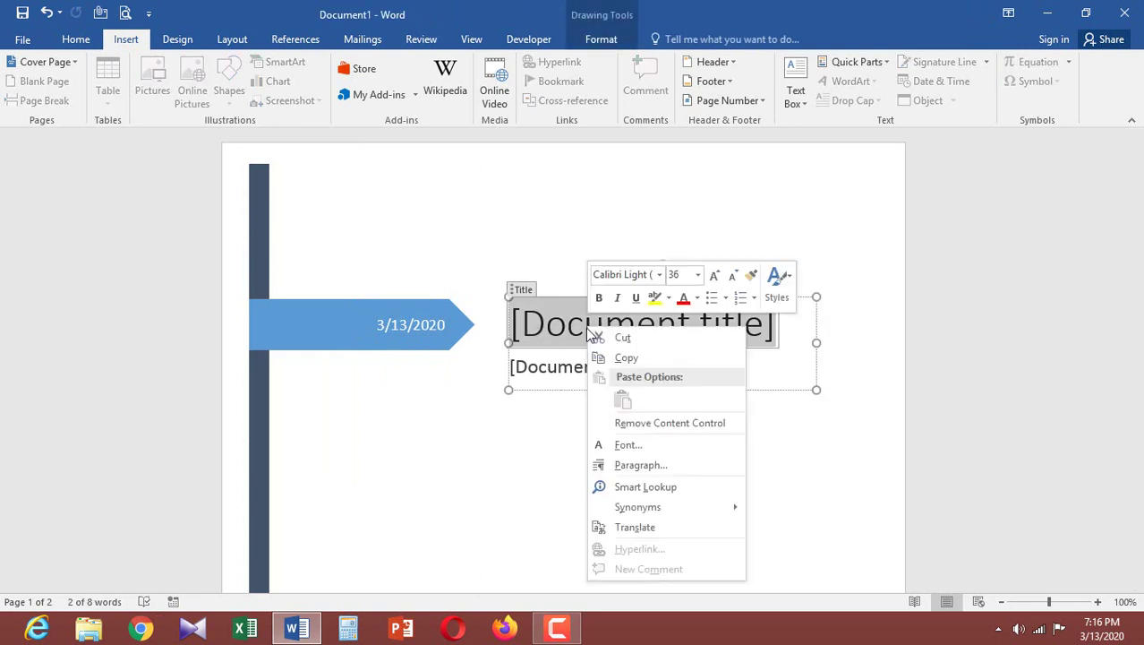
{"action": "left_click", "coordinate": [553, 343]}
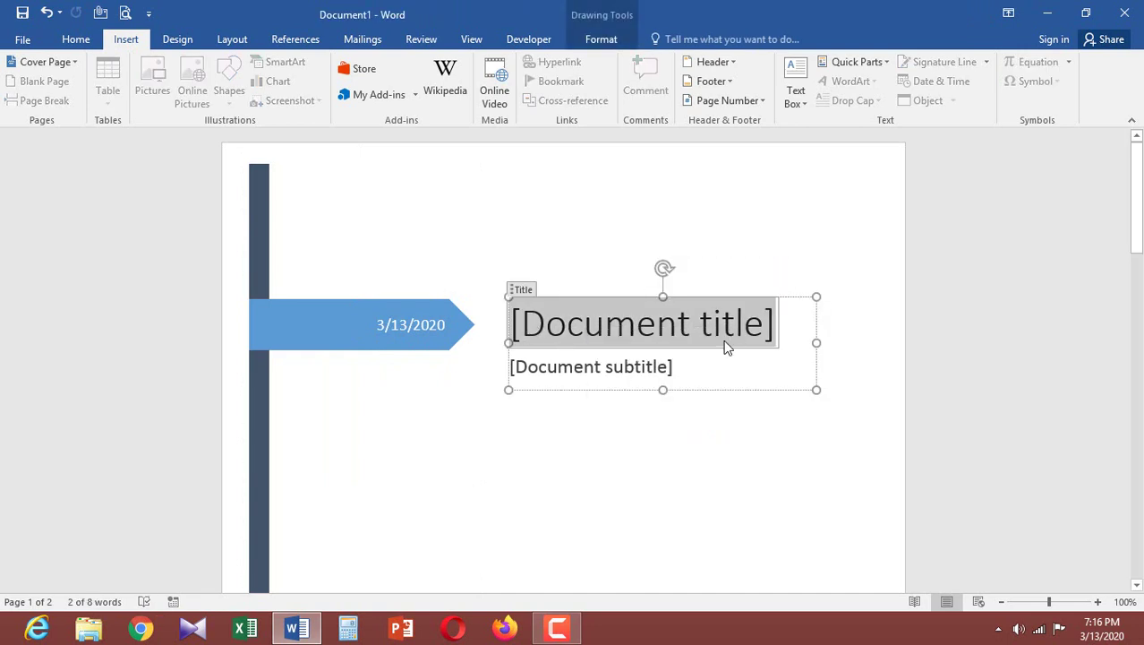
{"action": "key", "text": "Delete"}
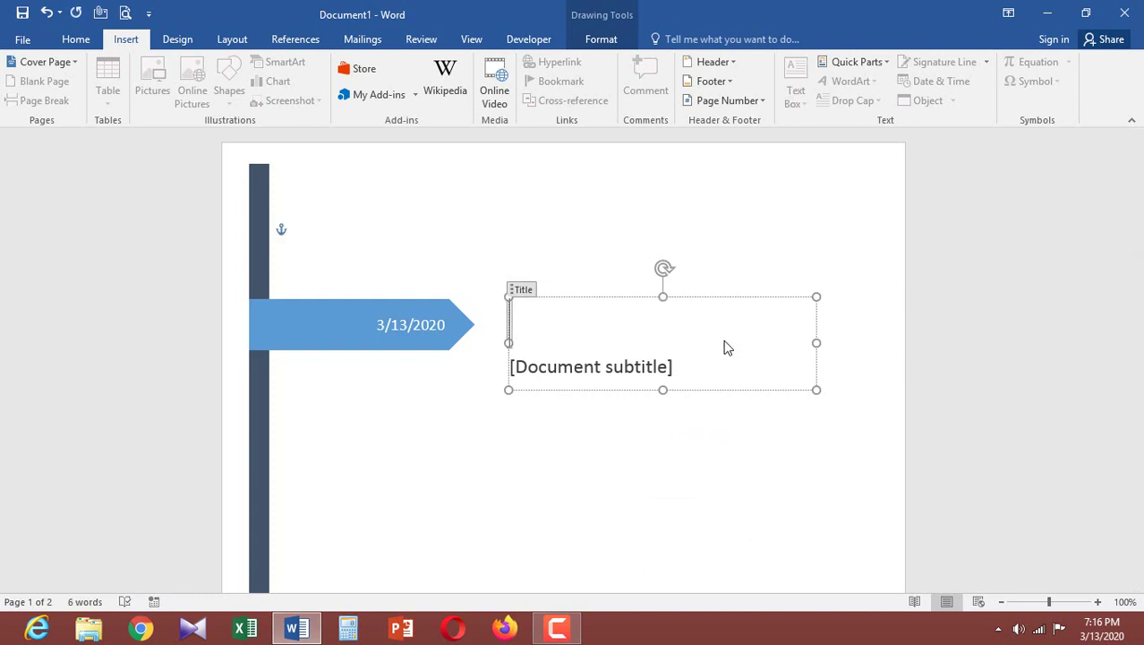
{"action": "type", "text": "Mat"}
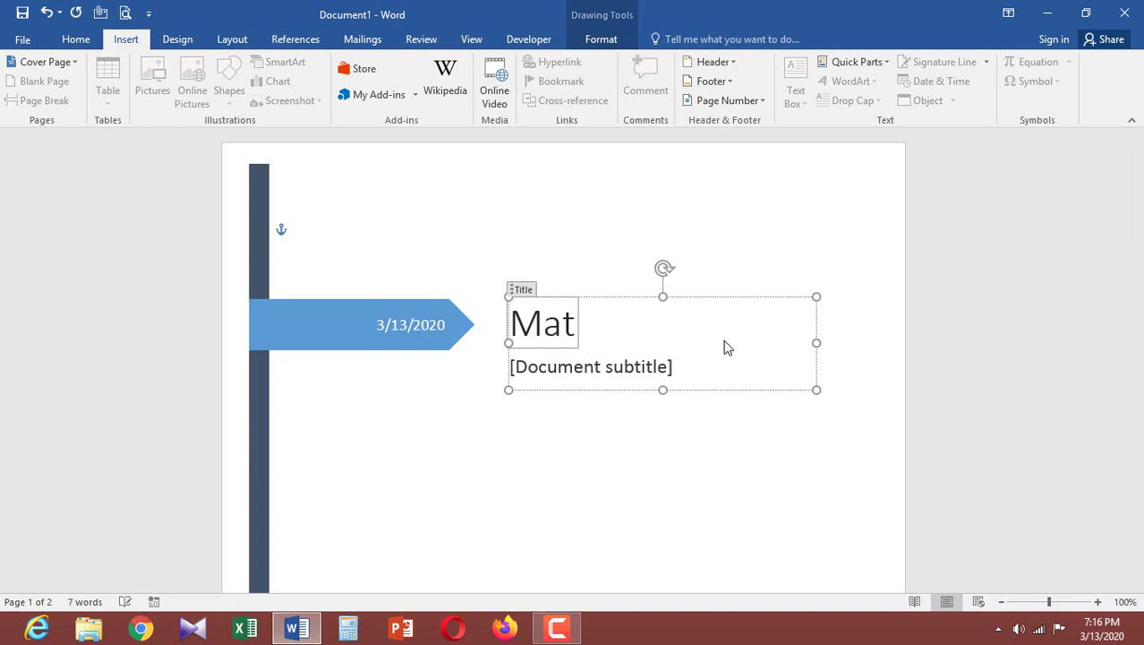
{"action": "type", "text": "h "}
{"action": "type", "text": "Pre"}
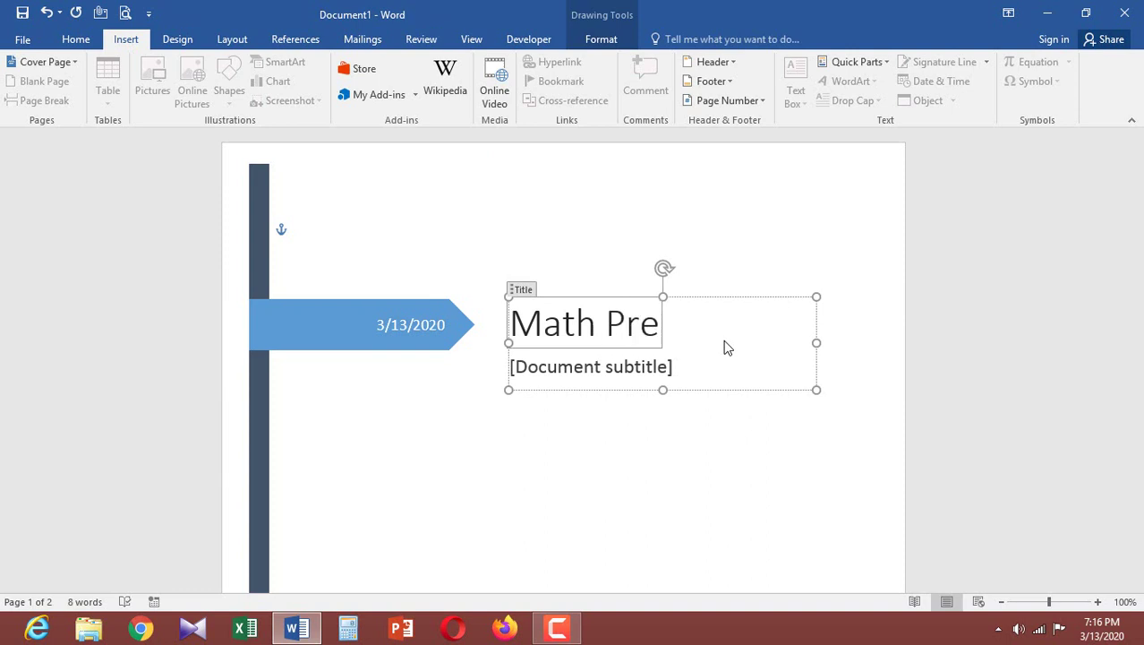
{"action": "type", "text": "se"}
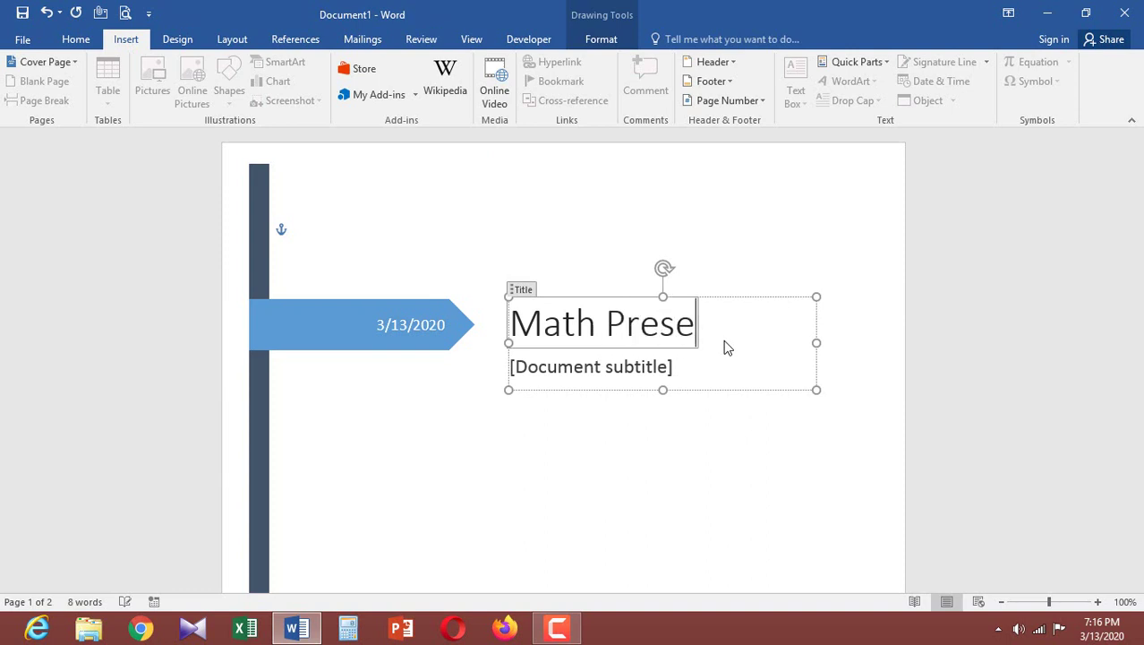
{"action": "type", "text": "ntatio"}
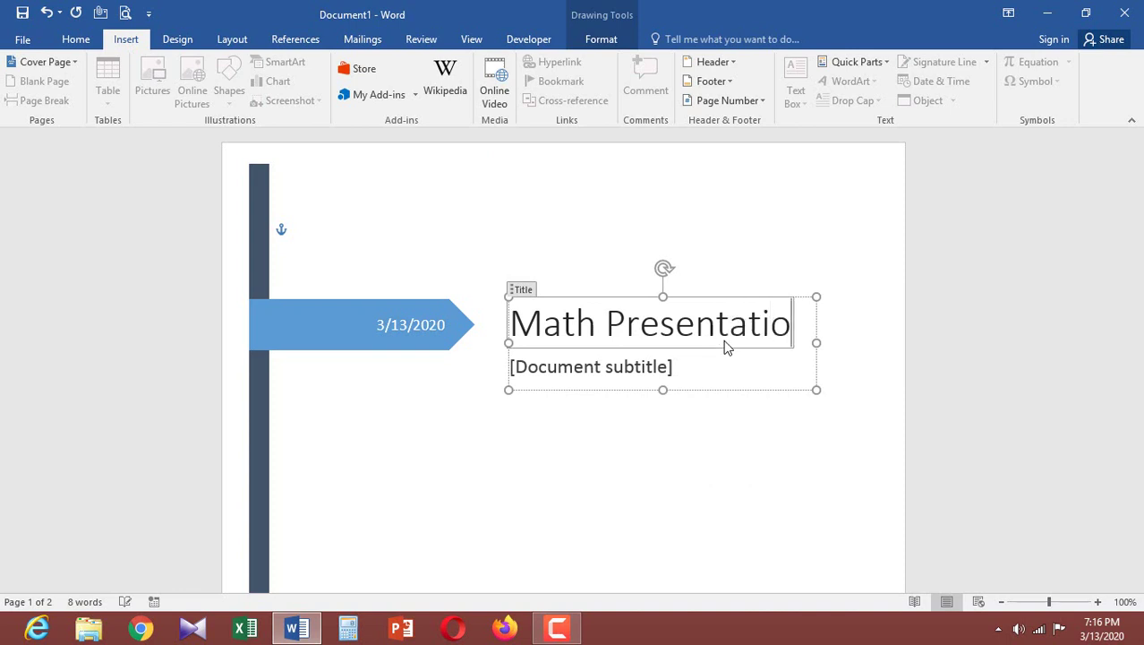
{"action": "type", "text": "n"}
{"action": "left_click", "coordinate": [718, 378]}
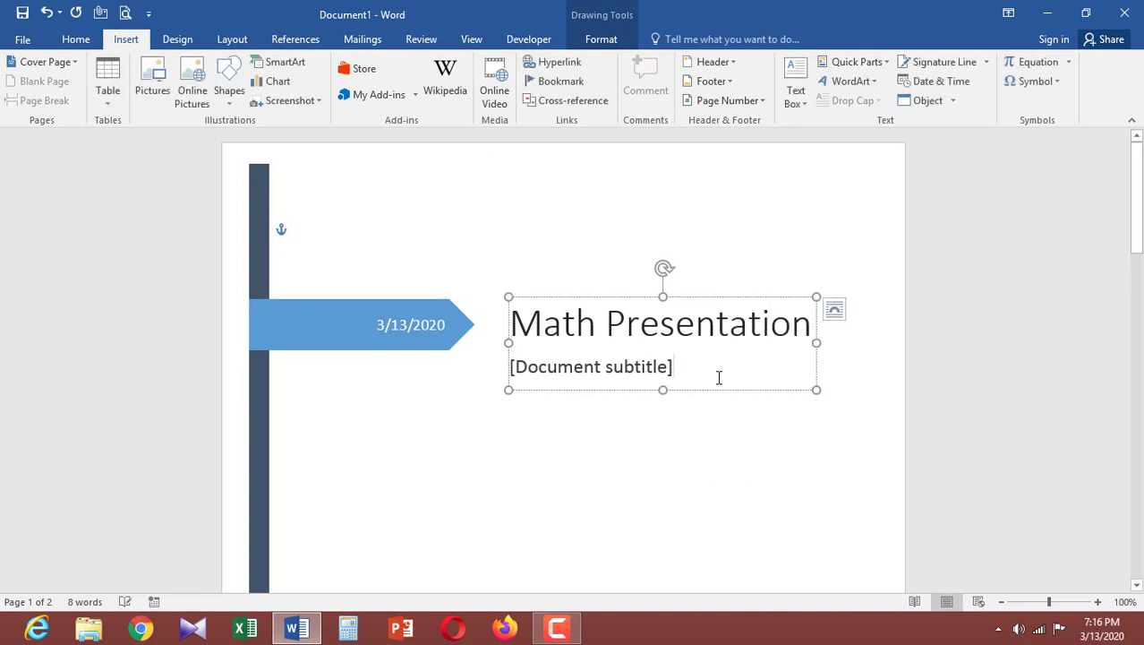
Step: Fill the [Document subtitle] placeholder with 'Chapter- 06'
{"action": "left_click", "coordinate": [662, 370]}
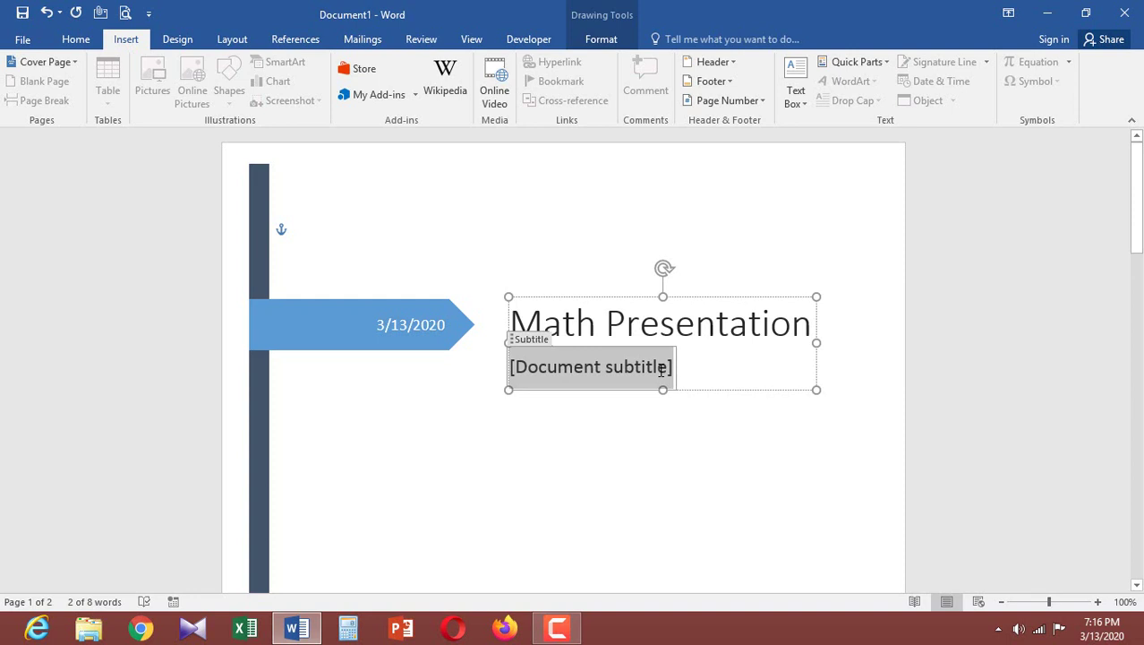
{"action": "type", "text": "Cha"}
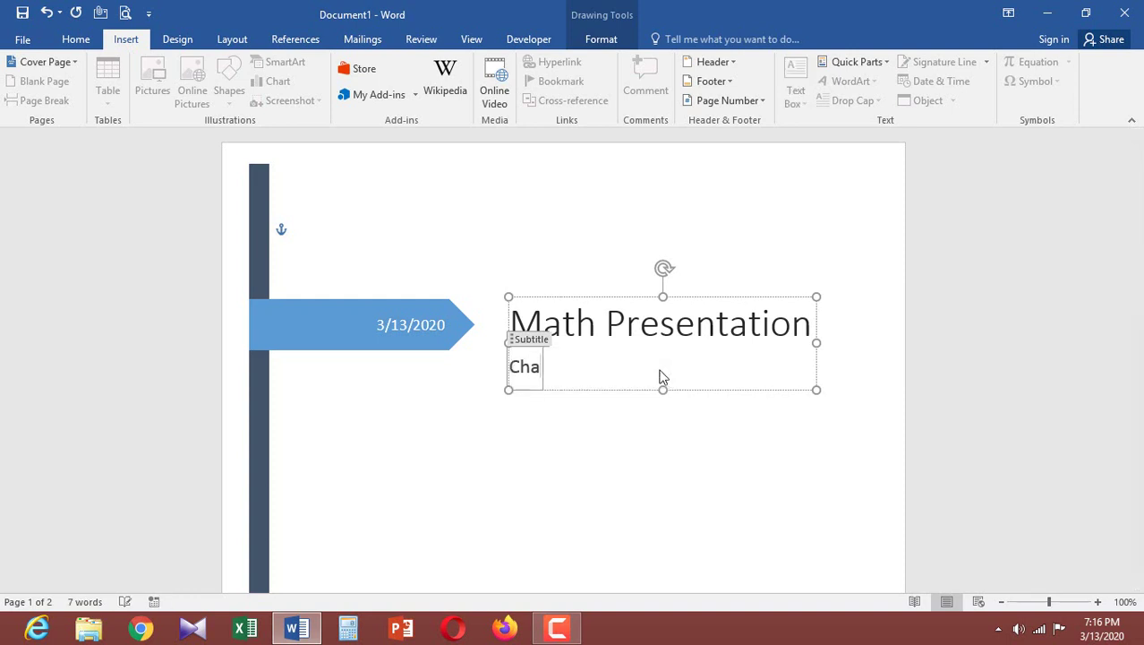
{"action": "type", "text": "pter"}
{"action": "type", "text": "- "}
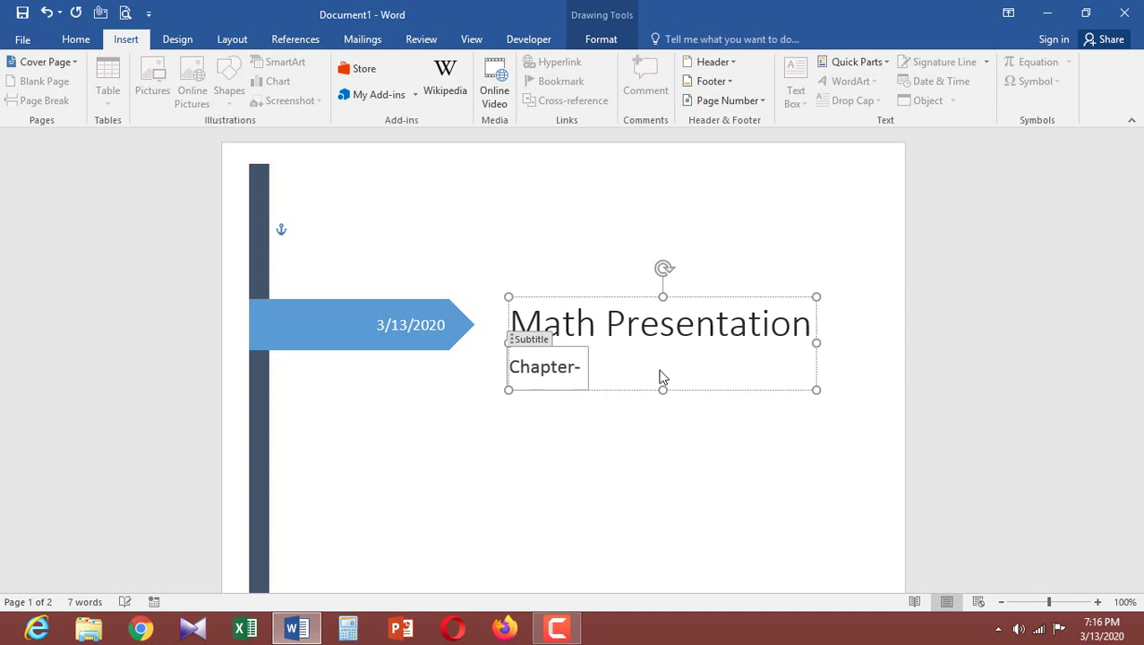
{"action": "type", "text": "06"}
{"action": "left_click", "coordinate": [574, 445]}
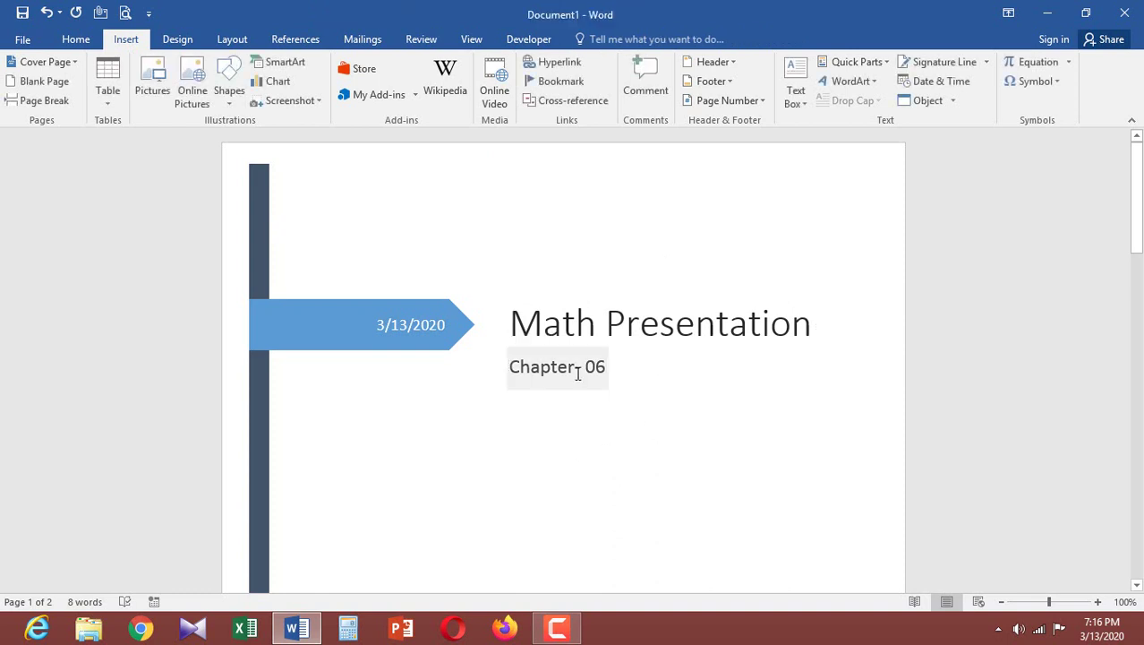
{"action": "scroll", "coordinate": [531, 480], "scroll_direction": "down", "scroll_amount": 5}
{"action": "scroll", "coordinate": [531, 480], "scroll_direction": "down", "scroll_amount": 3}
Step: Add a new 'Topic' line directly below 'Chapter- 06' in the title text box
{"action": "scroll", "coordinate": [605, 396], "scroll_direction": "up", "scroll_amount": 6}
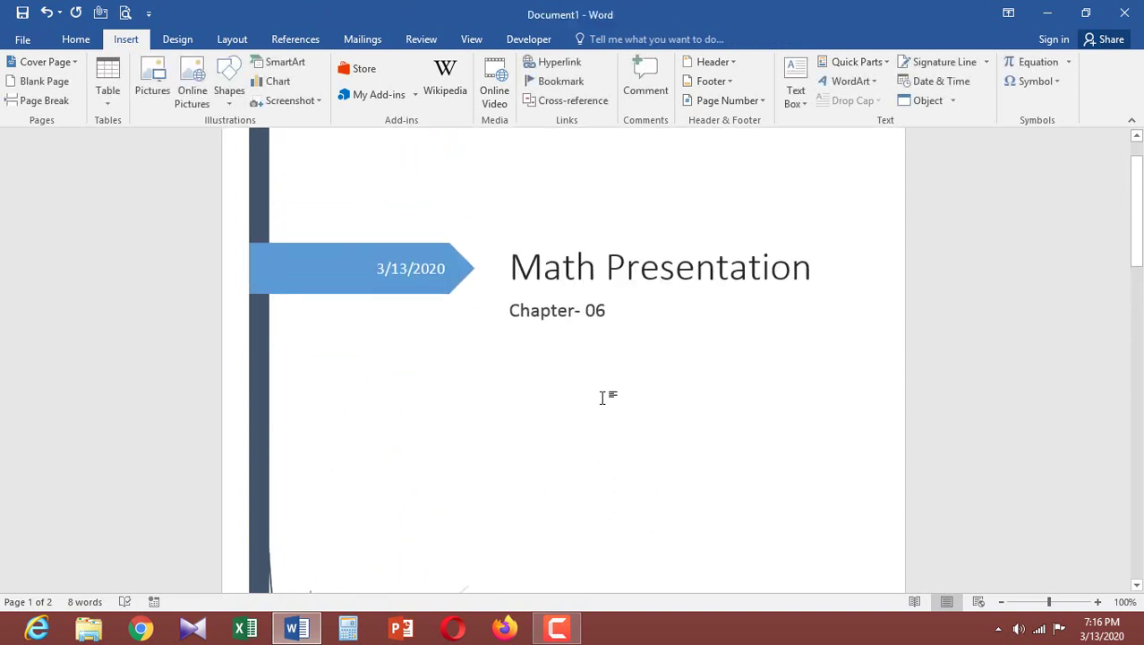
{"action": "scroll", "coordinate": [605, 395], "scroll_direction": "up", "scroll_amount": 1}
{"action": "left_click", "coordinate": [633, 373]}
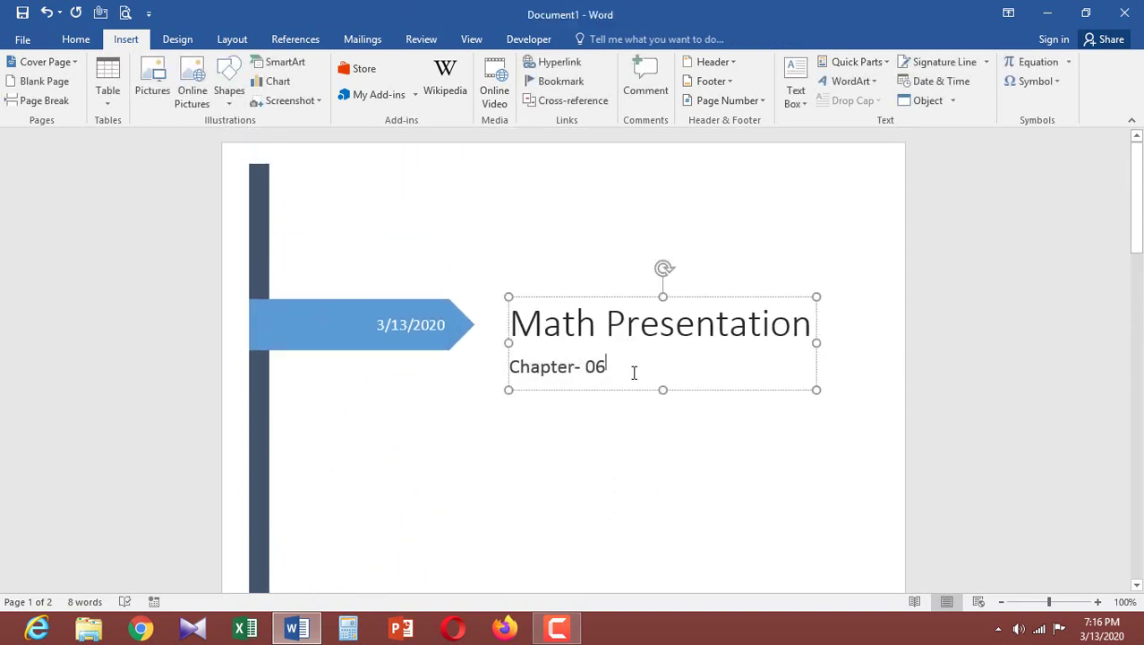
{"action": "key", "text": "Return"}
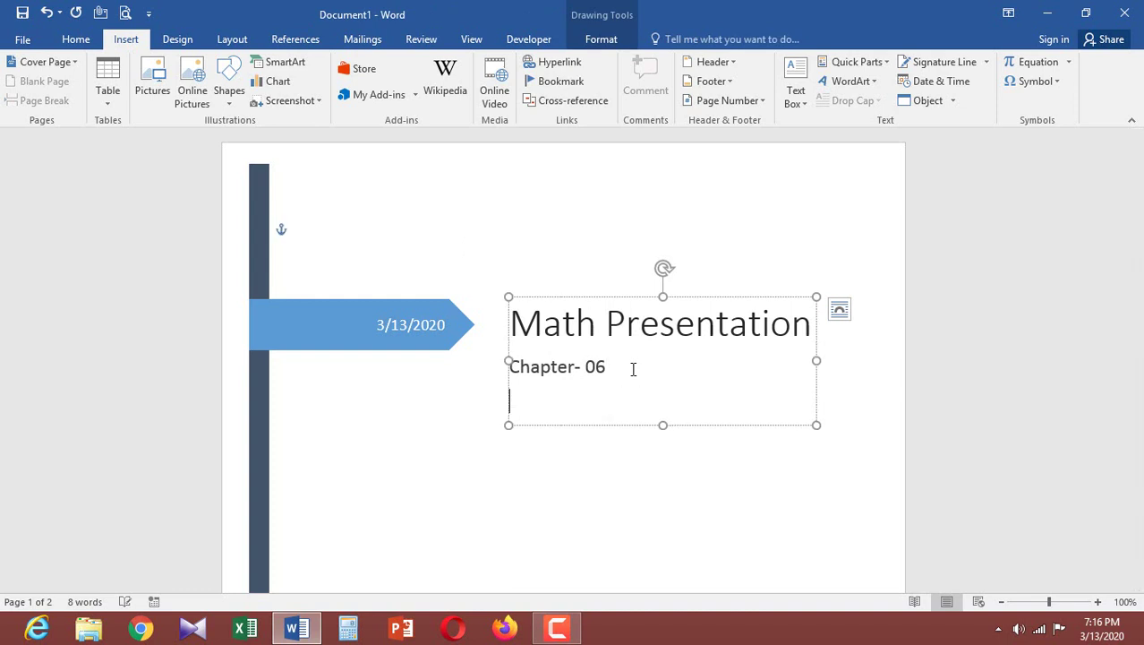
{"action": "type", "text": "hvhj"}
{"action": "key", "text": "BackSpace"}
{"action": "key", "text": "BackSpace"}
{"action": "key", "text": "BackSpace"}
{"action": "key", "text": "BackSpace"}
{"action": "type", "text": "Ti"}
{"action": "key", "text": "BackSpace"}
{"action": "type", "text": "opic"}
{"action": "left_click", "coordinate": [635, 479]}
{"action": "scroll", "coordinate": [608, 472], "scroll_direction": "down", "scroll_amount": 2}
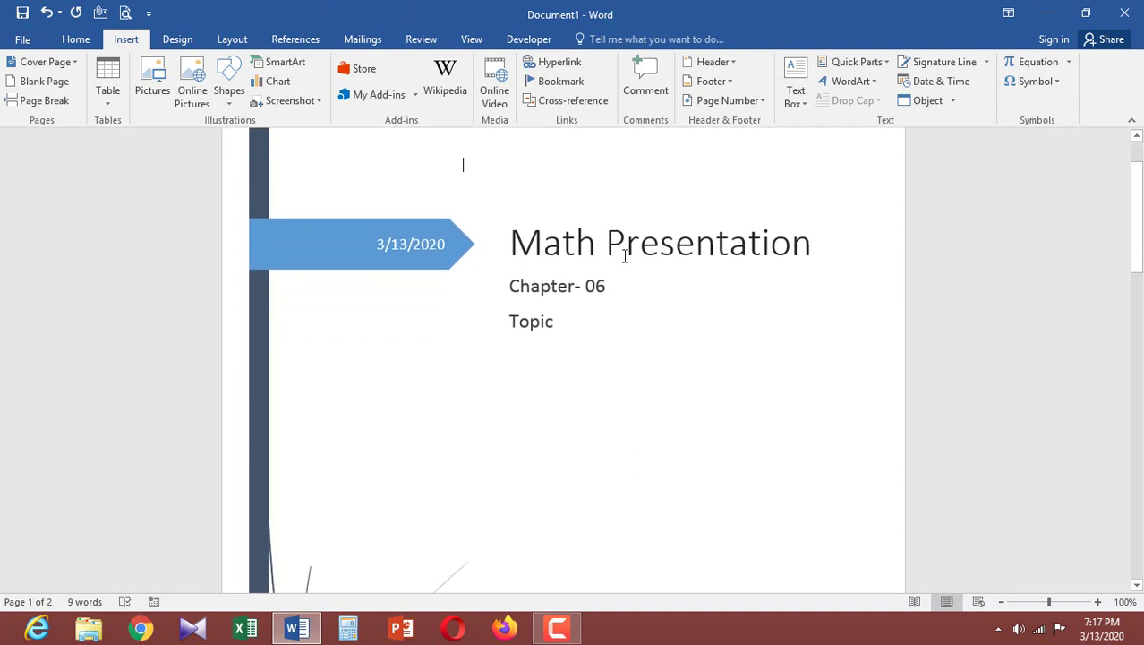
{"action": "scroll", "coordinate": [553, 357], "scroll_direction": "down", "scroll_amount": 5}
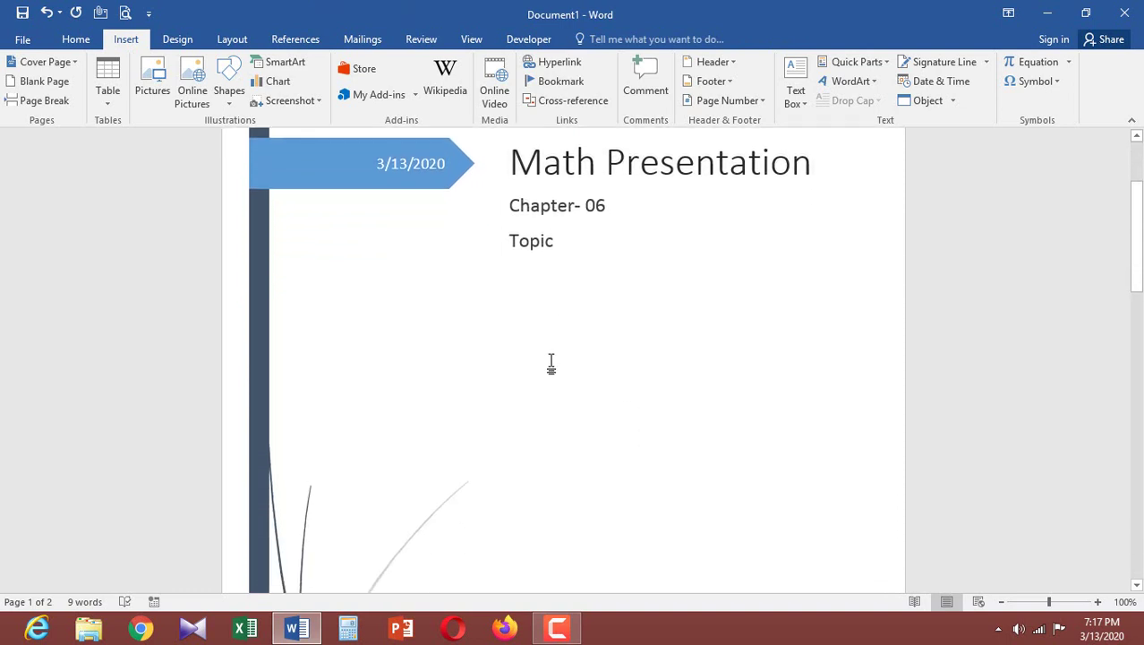
{"action": "scroll", "coordinate": [551, 363], "scroll_direction": "up", "scroll_amount": 2}
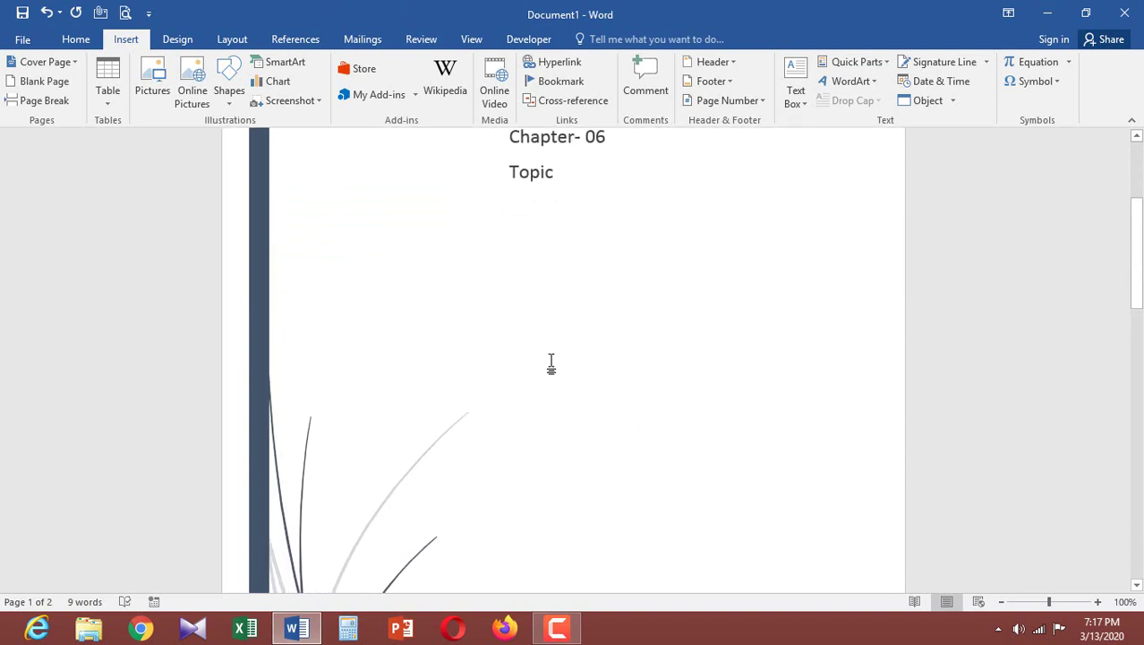
{"action": "scroll", "coordinate": [552, 362], "scroll_direction": "up", "scroll_amount": 3}
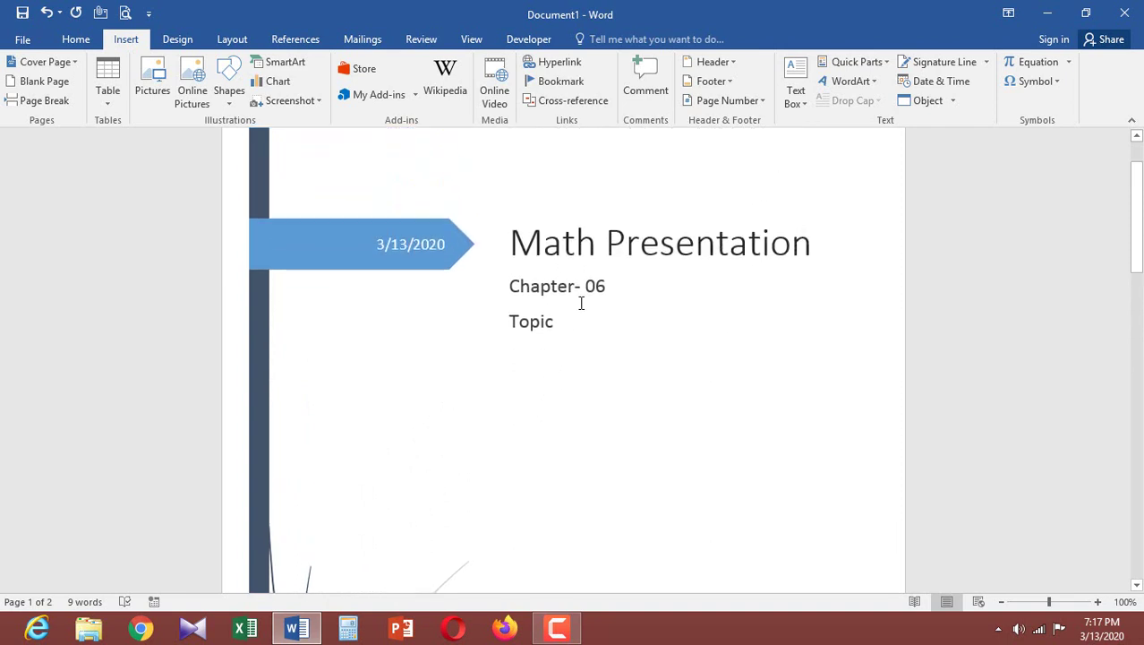
Step: Drag the title box's bottom edge up to sit just below 'Topic'
{"action": "left_click", "coordinate": [565, 330]}
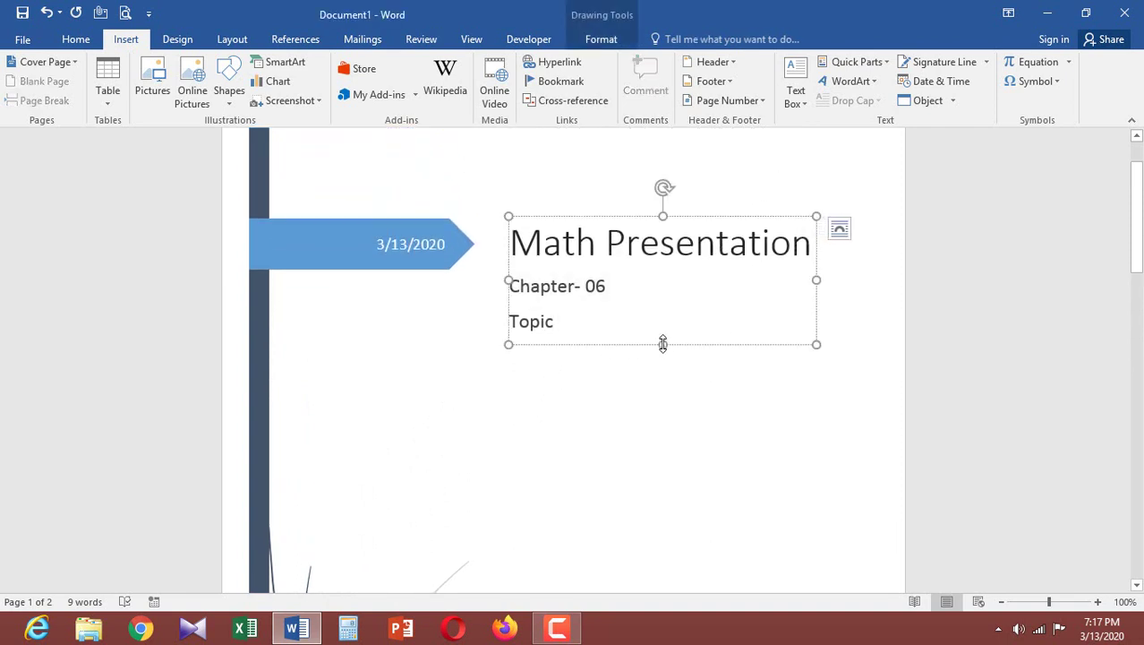
{"action": "mouse_move", "coordinate": [663, 344]}
{"action": "left_mouse_down"}
{"action": "mouse_move", "coordinate": [651, 537]}
{"action": "mouse_move", "coordinate": [662, 335]}
{"action": "left_mouse_up"}
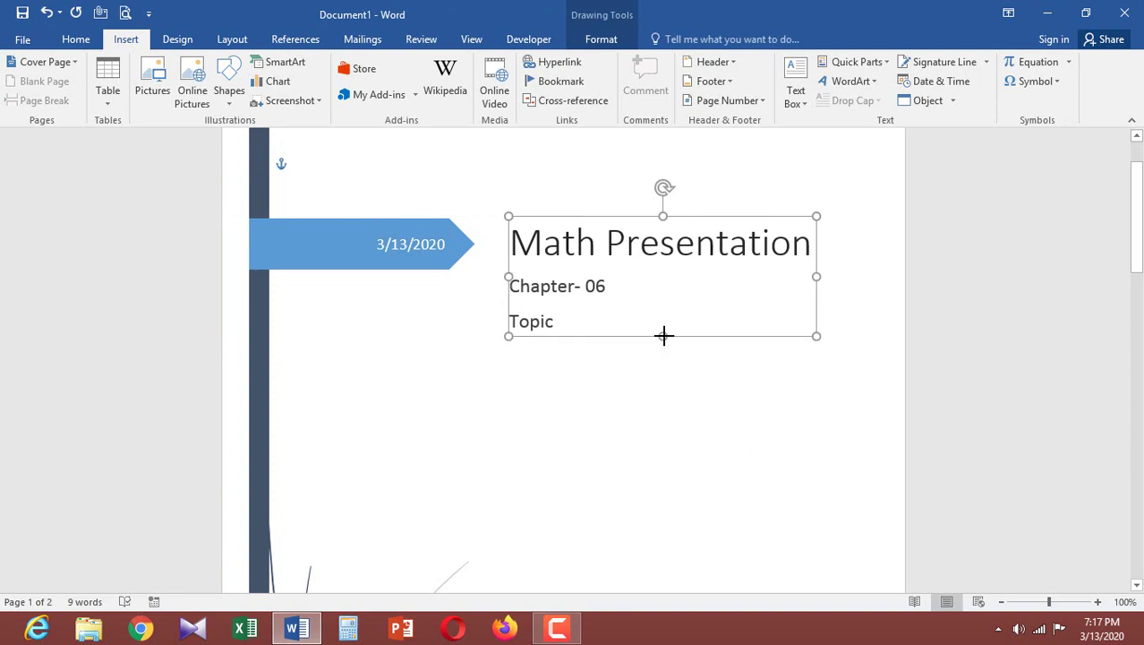
{"action": "scroll", "coordinate": [519, 454], "scroll_direction": "down", "scroll_amount": 3}
{"action": "scroll", "coordinate": [519, 454], "scroll_direction": "down", "scroll_amount": 3}
{"action": "scroll", "coordinate": [519, 454], "scroll_direction": "down", "scroll_amount": 6}
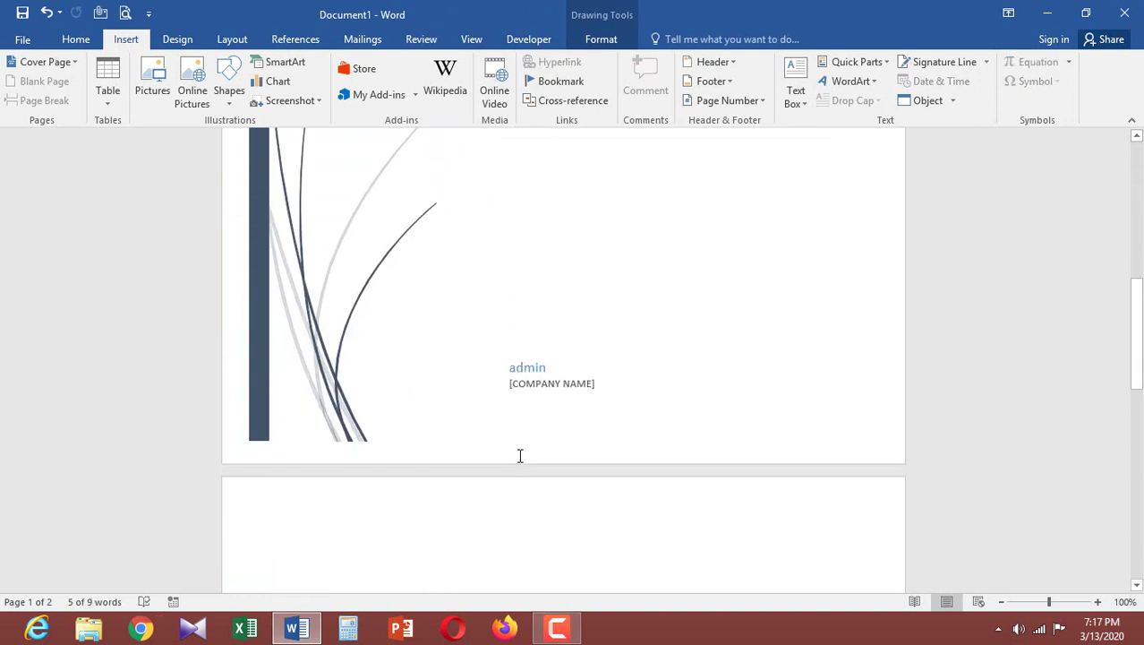
Step: Check the company field, then leave the caret after 'Topic' in the title box
{"action": "left_click", "coordinate": [551, 385]}
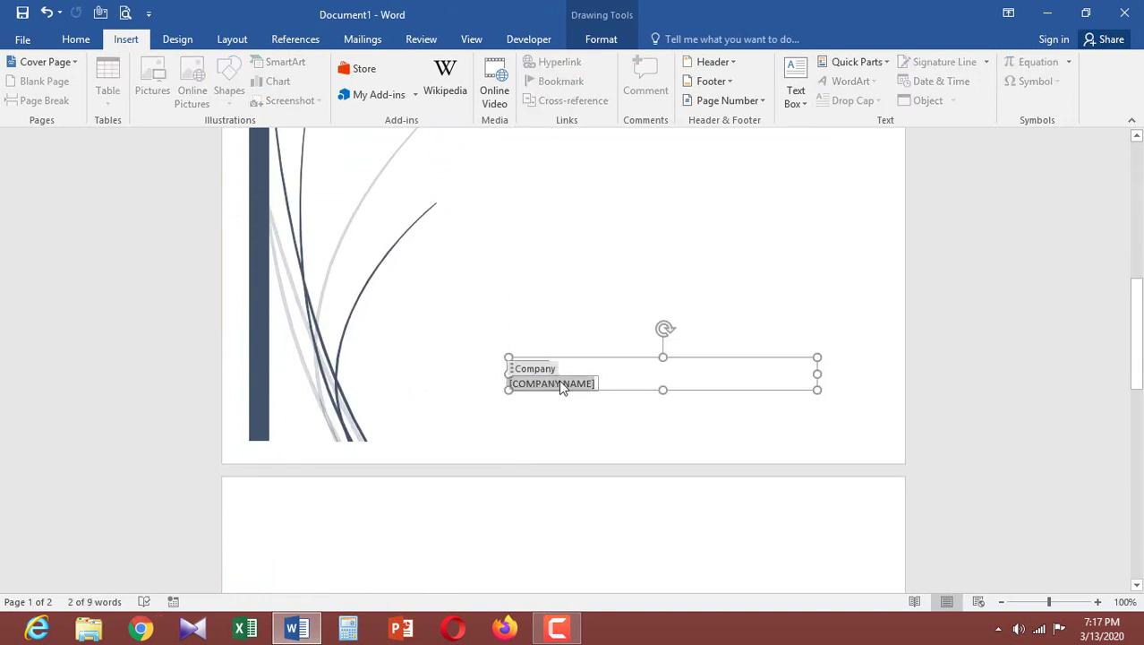
{"action": "left_click", "coordinate": [578, 367]}
{"action": "scroll", "coordinate": [630, 287], "scroll_direction": "up", "scroll_amount": 1}
{"action": "scroll", "coordinate": [630, 287], "scroll_direction": "up", "scroll_amount": 9}
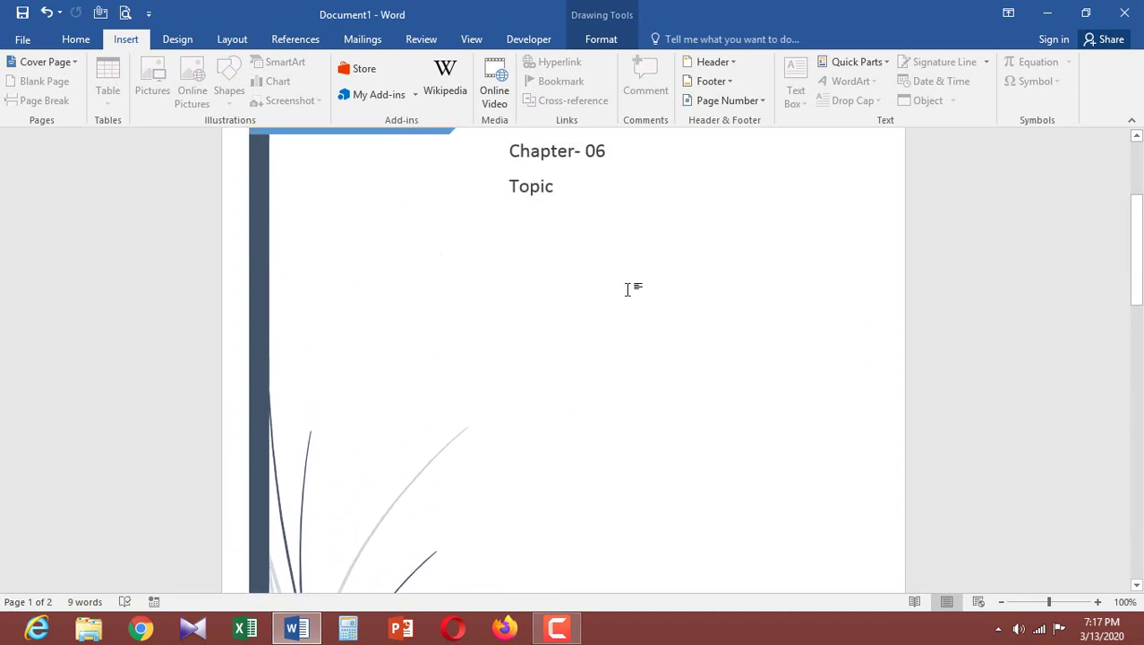
{"action": "scroll", "coordinate": [630, 286], "scroll_direction": "up", "scroll_amount": 5}
{"action": "left_click", "coordinate": [568, 402]}
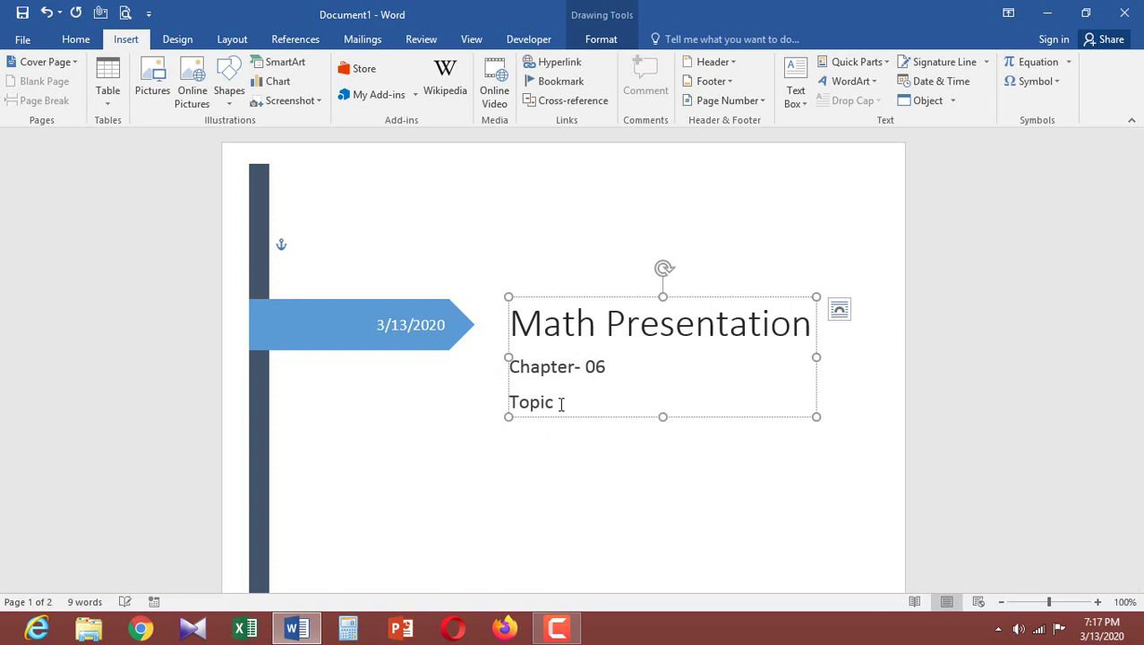
{"action": "triple_click", "coordinate": [562, 401]}
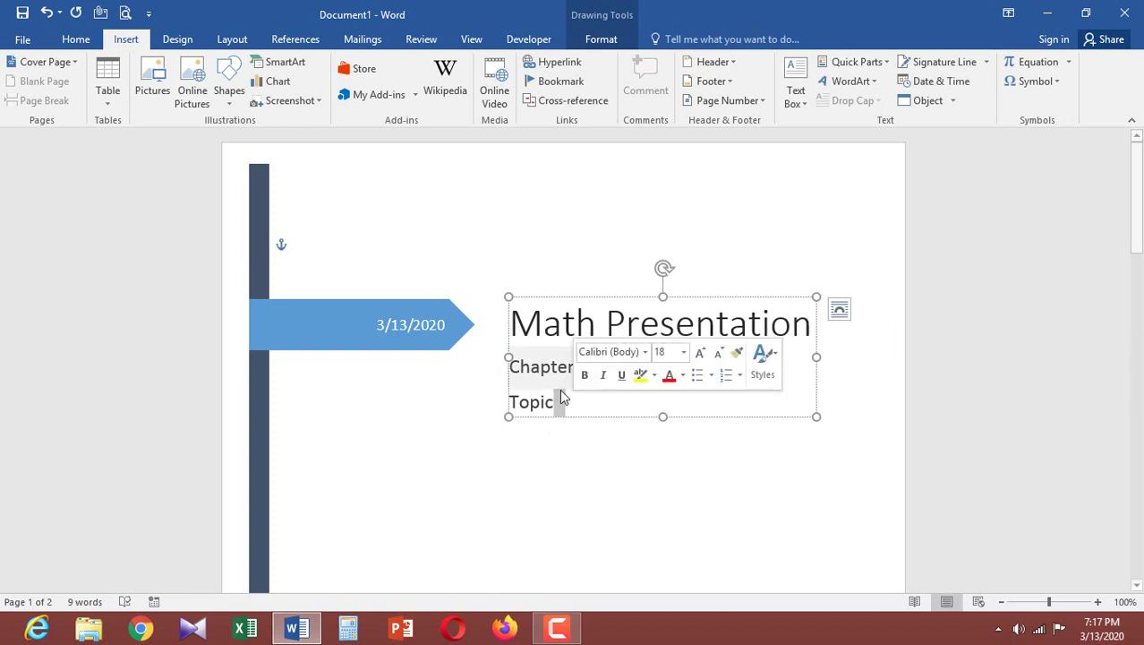
{"action": "left_click", "coordinate": [562, 401]}
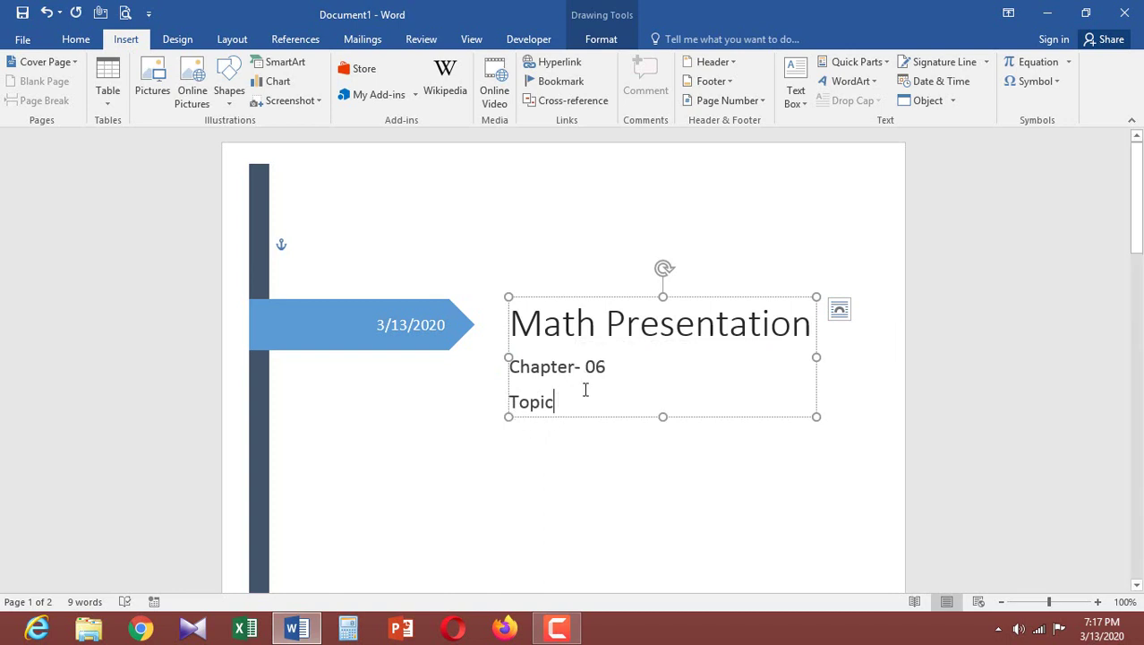
{"action": "left_click", "coordinate": [618, 356]}
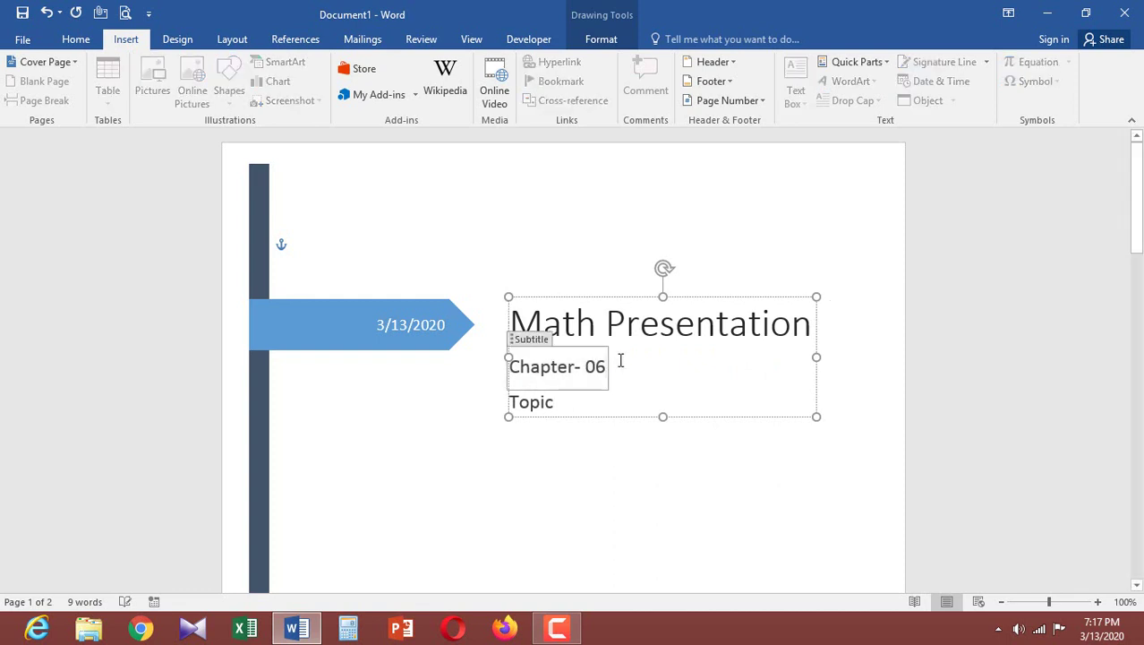
{"action": "left_click", "coordinate": [572, 401]}
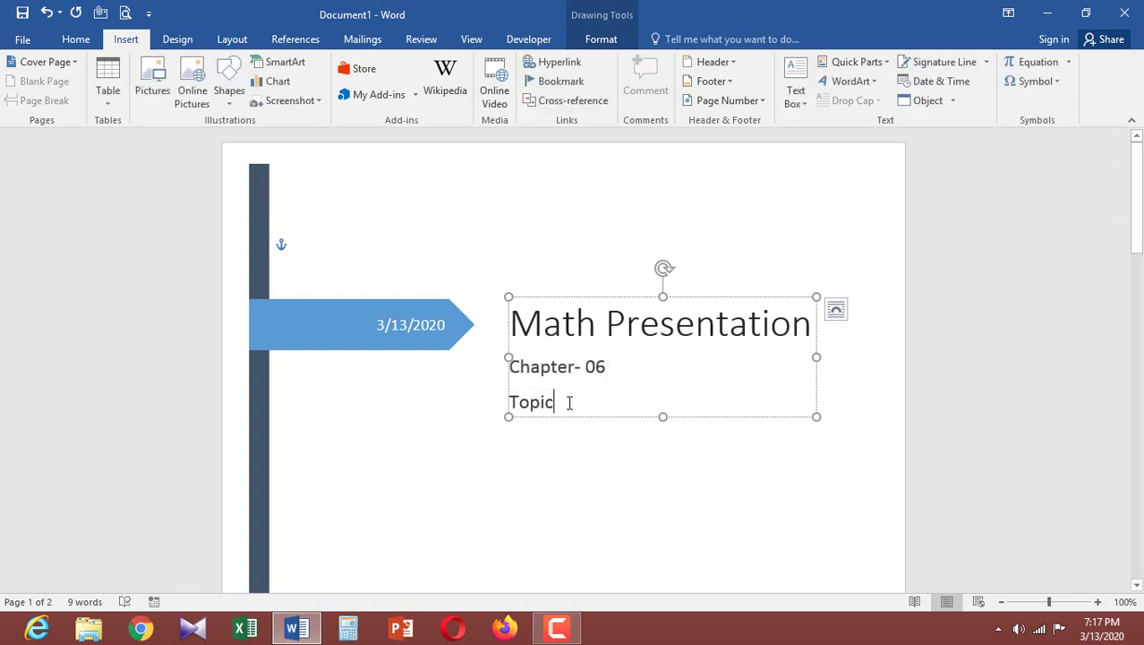
{"action": "left_click", "coordinate": [570, 403]}
Step: Replace the 'admin' author placeholder with 'Submitted by'
{"action": "scroll", "coordinate": [560, 466], "scroll_direction": "down", "scroll_amount": 10}
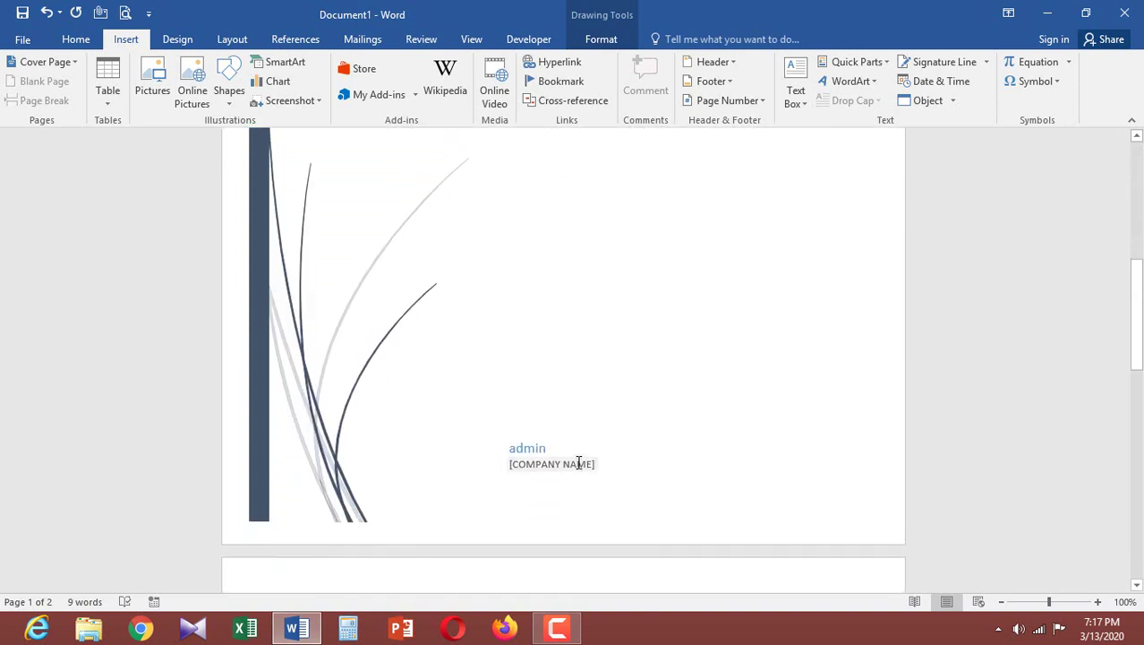
{"action": "left_click", "coordinate": [579, 463]}
{"action": "left_click", "coordinate": [566, 448]}
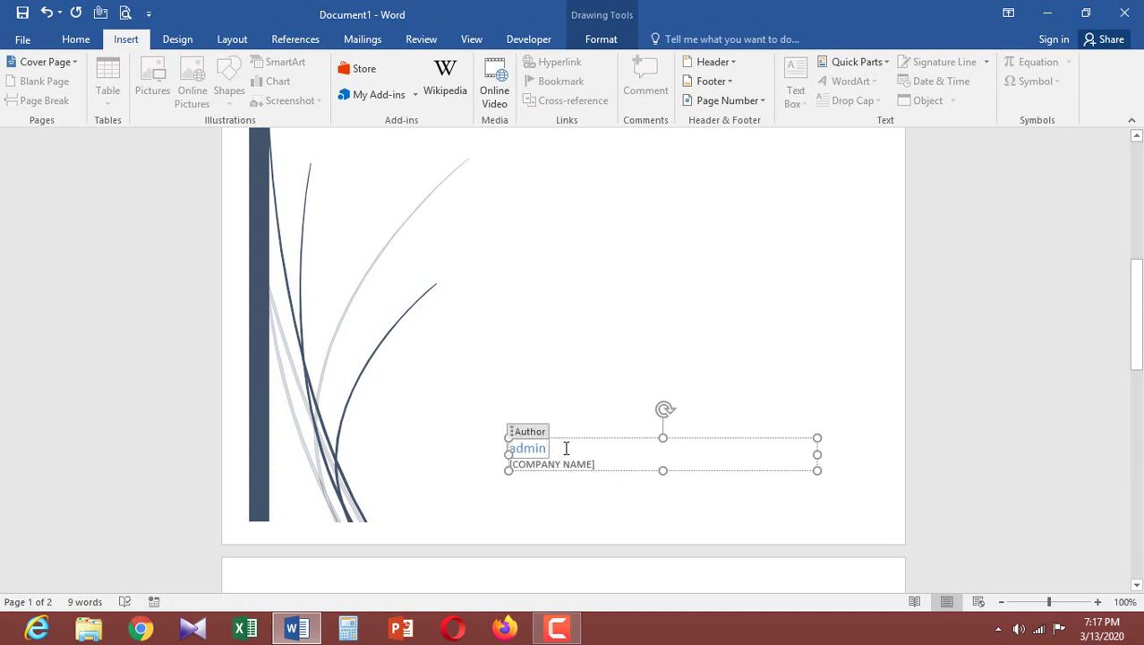
{"action": "key", "text": "BackSpace"}
{"action": "key", "text": "BackSpace"}
{"action": "key", "text": "BackSpace"}
{"action": "key", "text": "BackSpace"}
{"action": "key", "text": "BackSpace"}
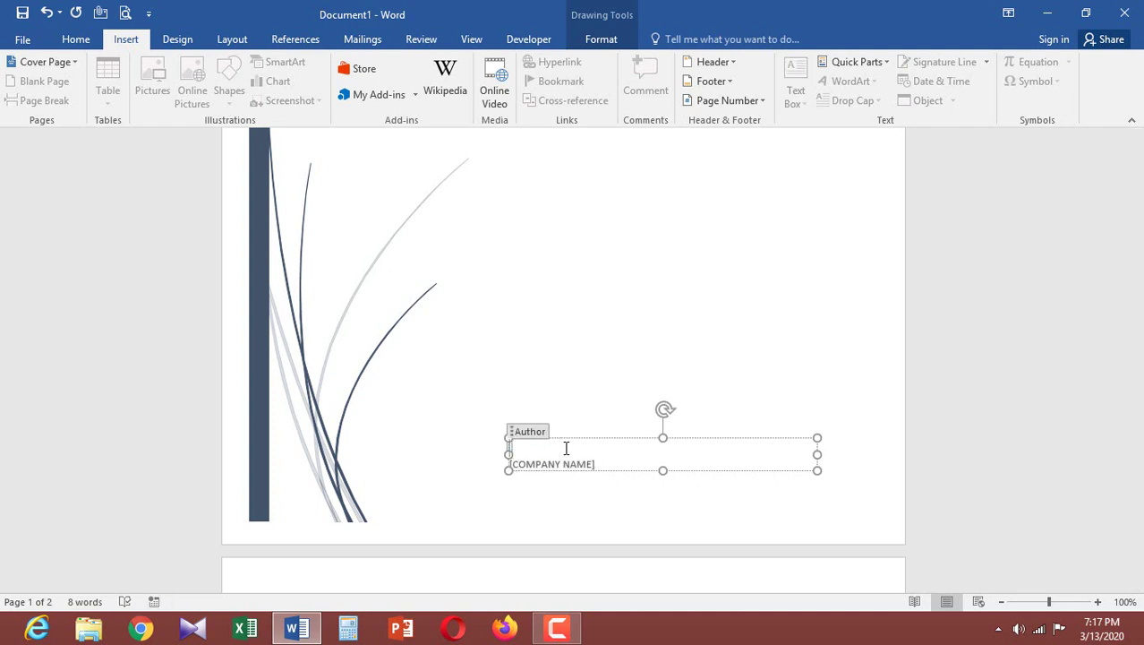
{"action": "type", "text": "Subm"}
{"action": "type", "text": "itted by"}
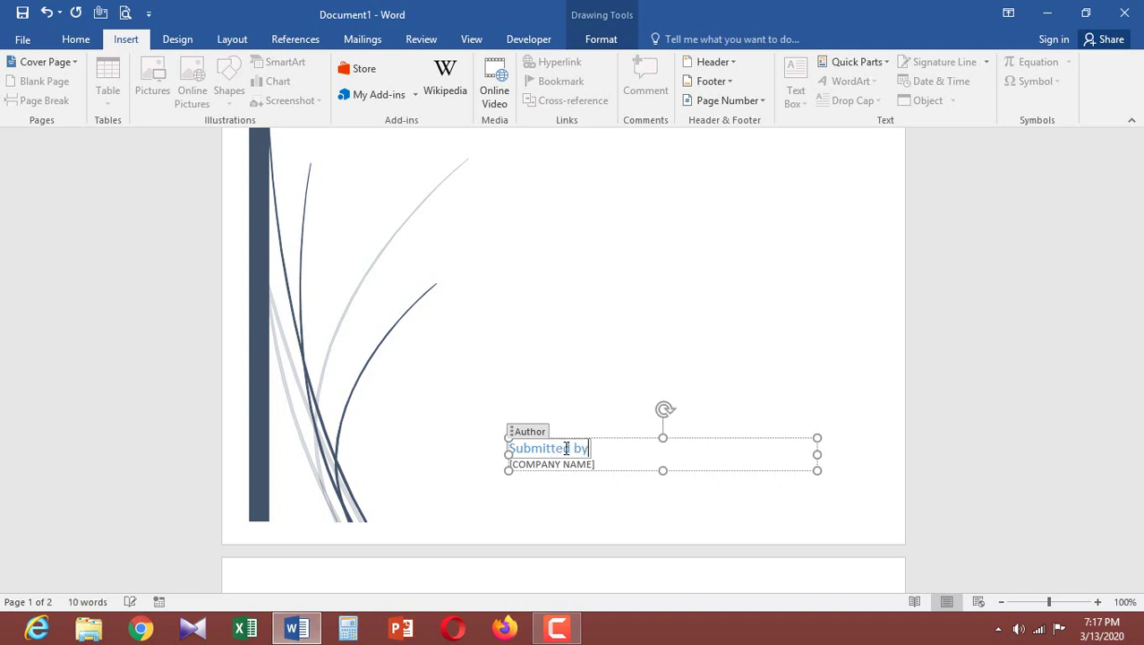
{"action": "left_click", "coordinate": [603, 458]}
Step: Remove the [COMPANY NAME] placeholder and add the author's name on a new line
{"action": "left_click", "coordinate": [604, 462]}
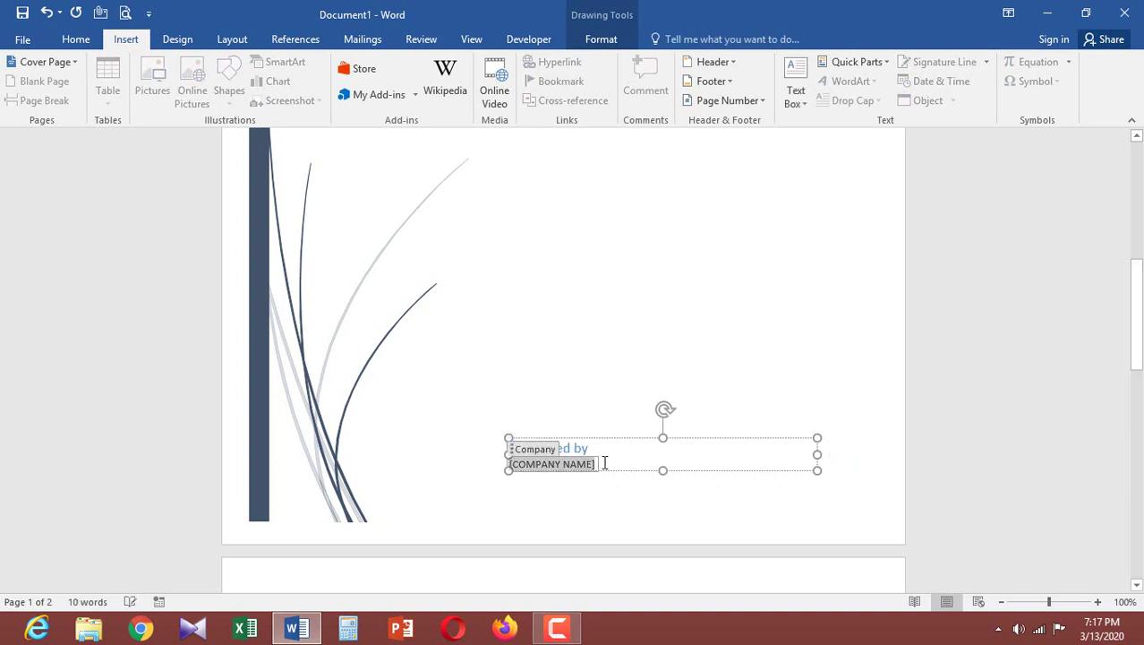
{"action": "key", "text": "BackSpace"}
{"action": "key", "text": "Return"}
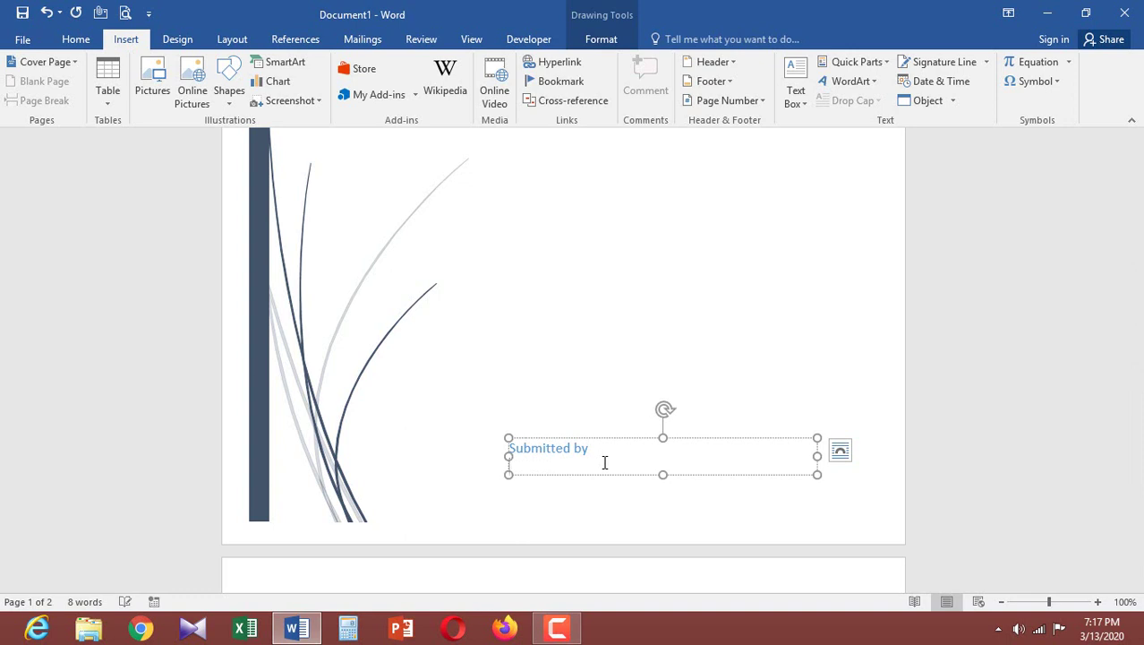
{"action": "type", "text": "harif "}
{"action": "type", "text": "Shahabuddin"}
{"action": "left_click", "coordinate": [667, 416]}
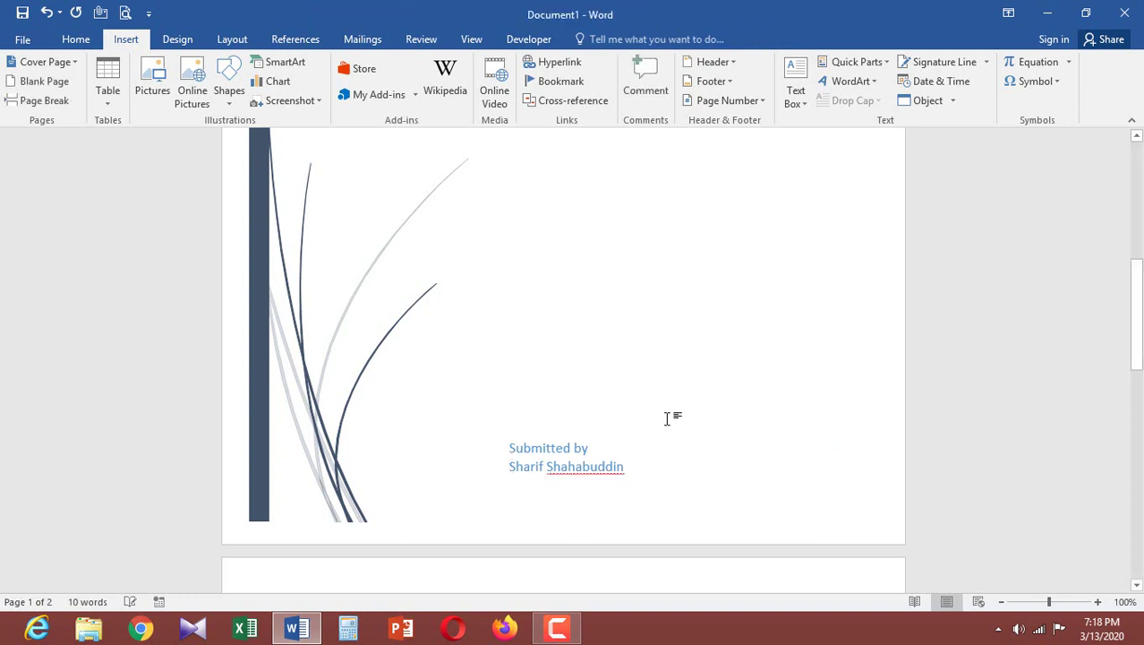
{"action": "scroll", "coordinate": [685, 426], "scroll_direction": "up", "scroll_amount": 5}
{"action": "scroll", "coordinate": [685, 426], "scroll_direction": "up", "scroll_amount": 5}
{"action": "scroll", "coordinate": [437, 393], "scroll_direction": "down", "scroll_amount": 3}
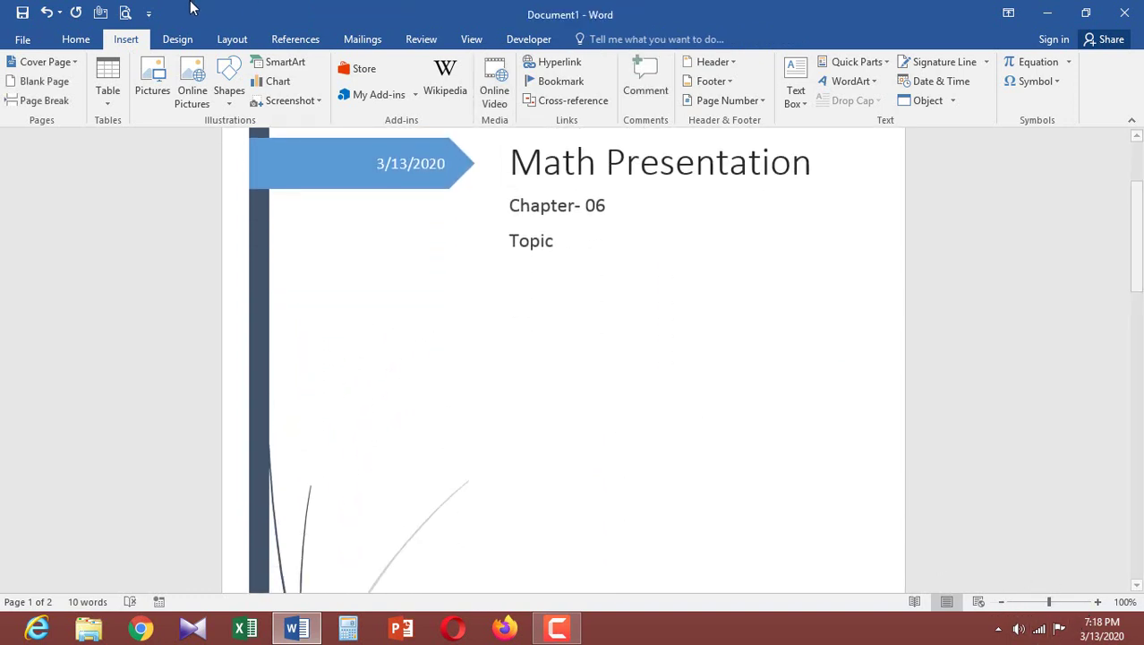
{"action": "left_click", "coordinate": [125, 13]}
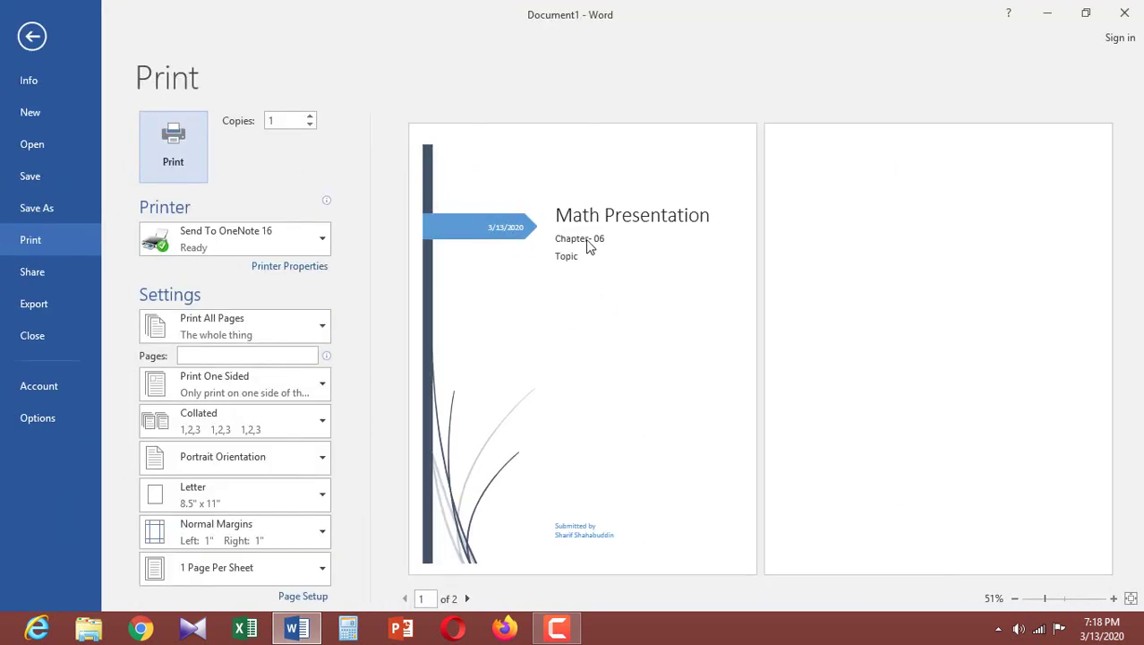
{"action": "left_click", "coordinate": [32, 36]}
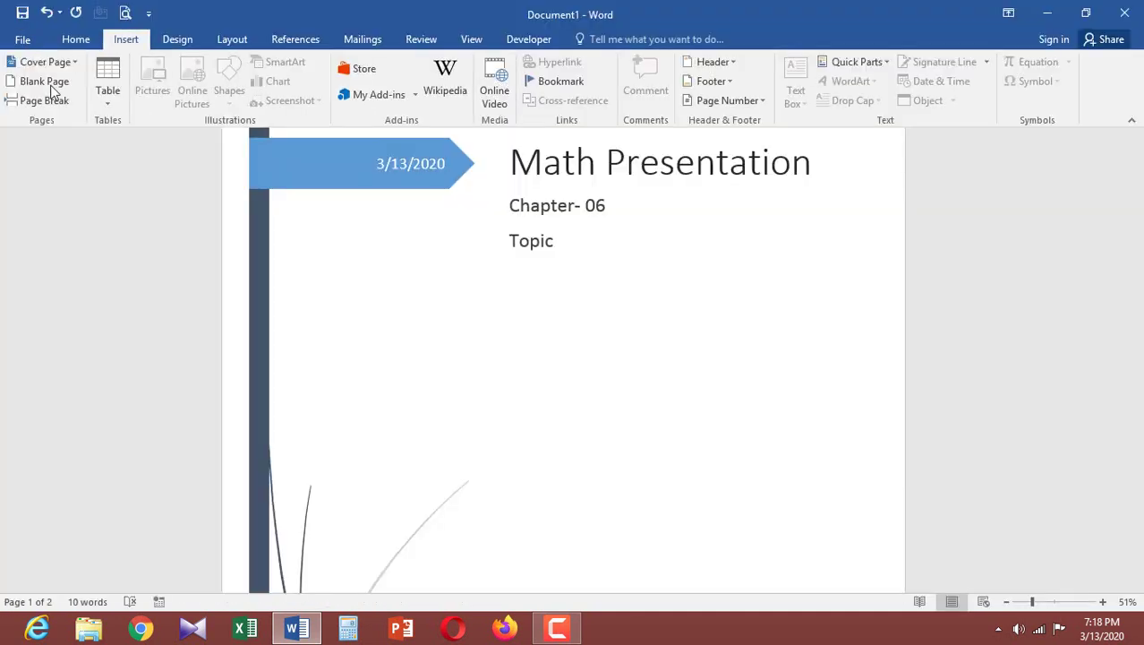
{"action": "scroll", "coordinate": [366, 312], "scroll_direction": "down", "scroll_amount": 5}
{"action": "scroll", "coordinate": [366, 312], "scroll_direction": "down", "scroll_amount": 4}
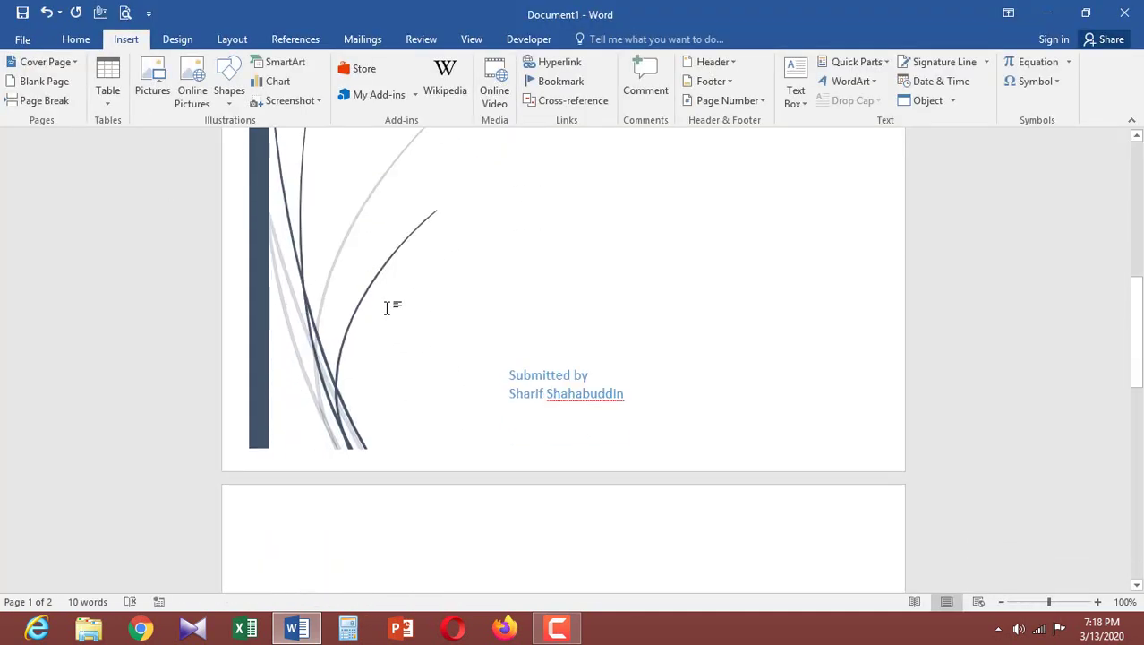
{"action": "scroll", "coordinate": [389, 307], "scroll_direction": "up", "scroll_amount": 7}
{"action": "scroll", "coordinate": [401, 304], "scroll_direction": "up", "scroll_amount": 2}
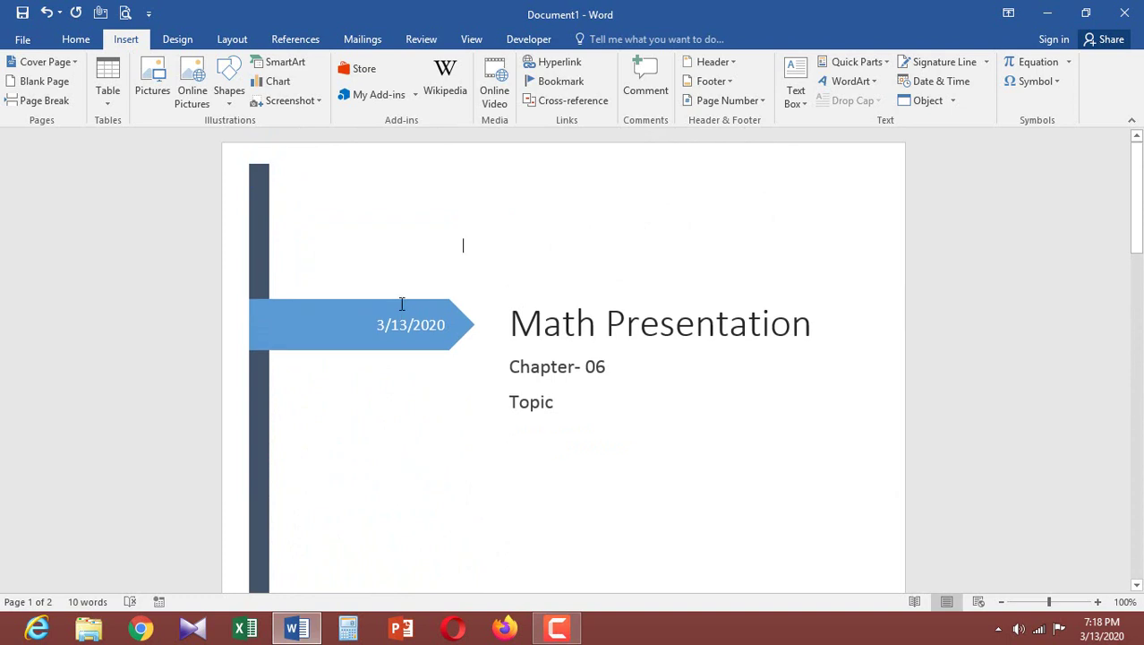
{"action": "scroll", "coordinate": [401, 305], "scroll_direction": "down", "scroll_amount": 5}
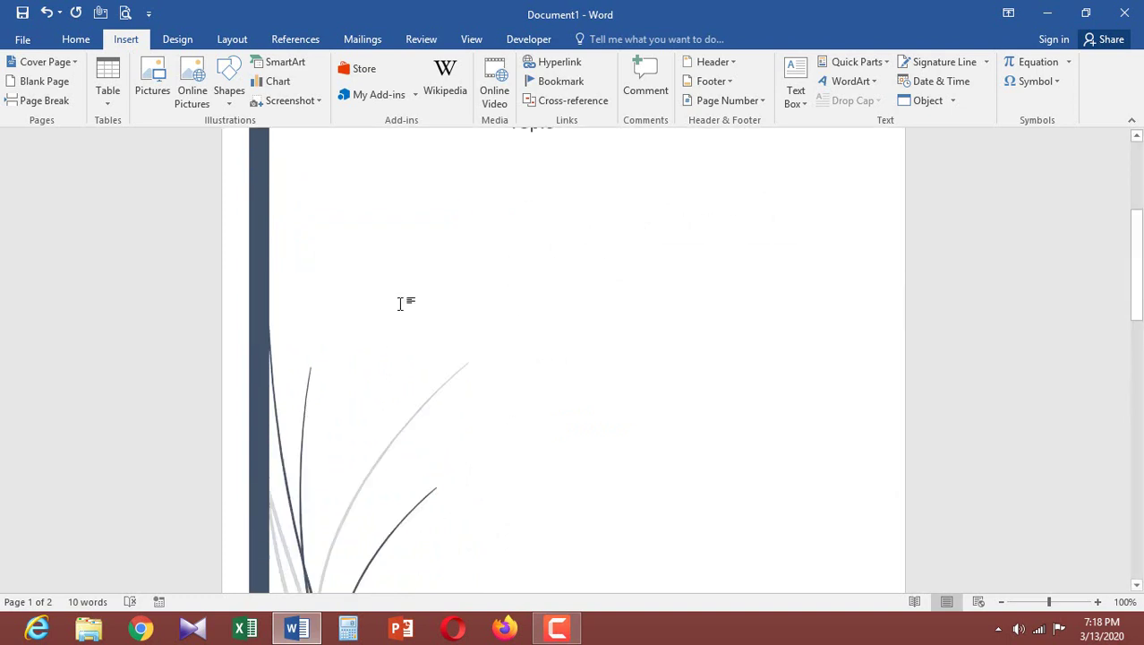
{"action": "scroll", "coordinate": [401, 305], "scroll_direction": "down", "scroll_amount": 4}
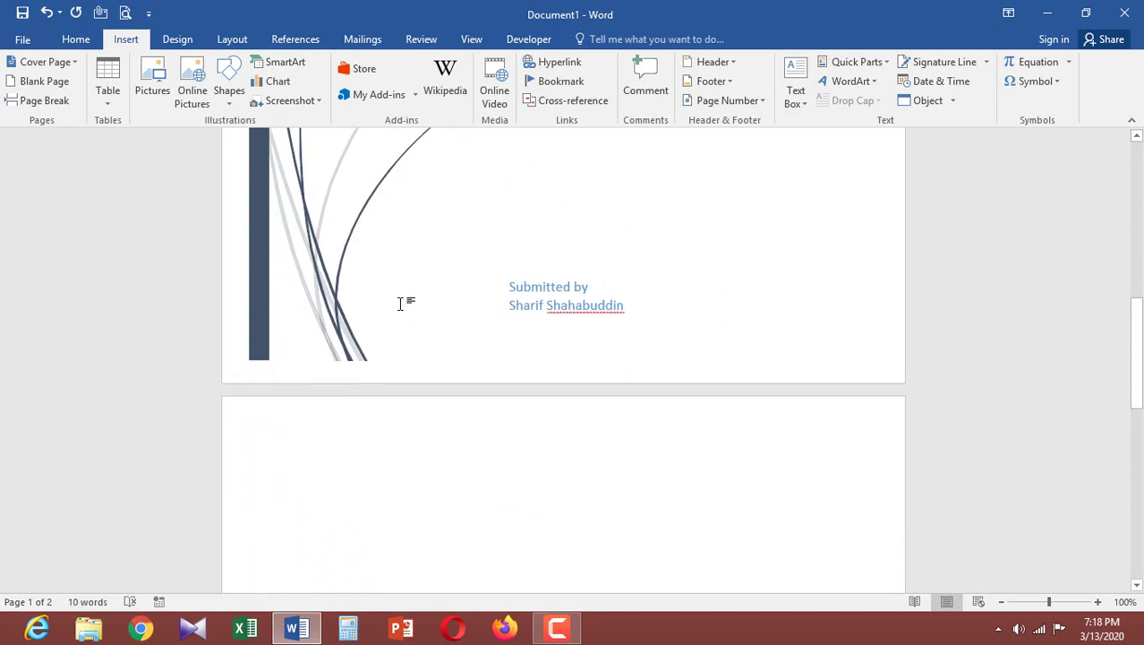